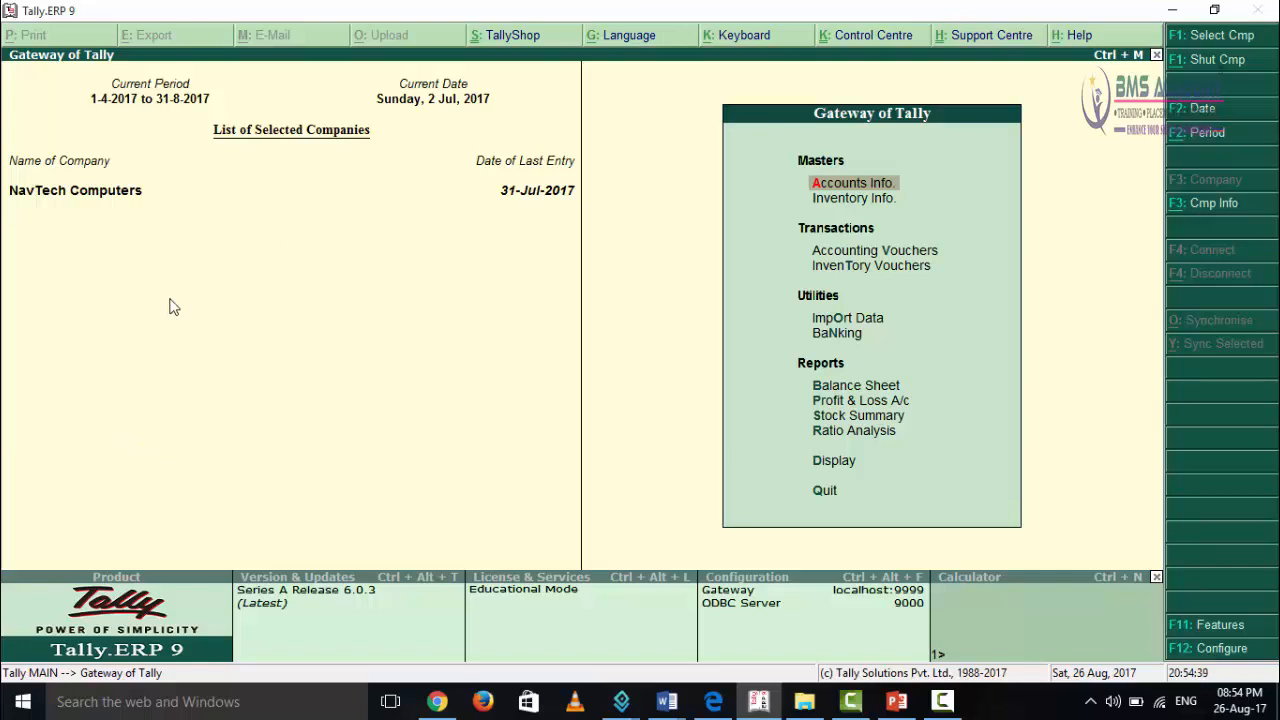
Open the Cn Battries ledger for alteration from the single-ledger options in Accounts Info
click(854, 184)
key(Down)
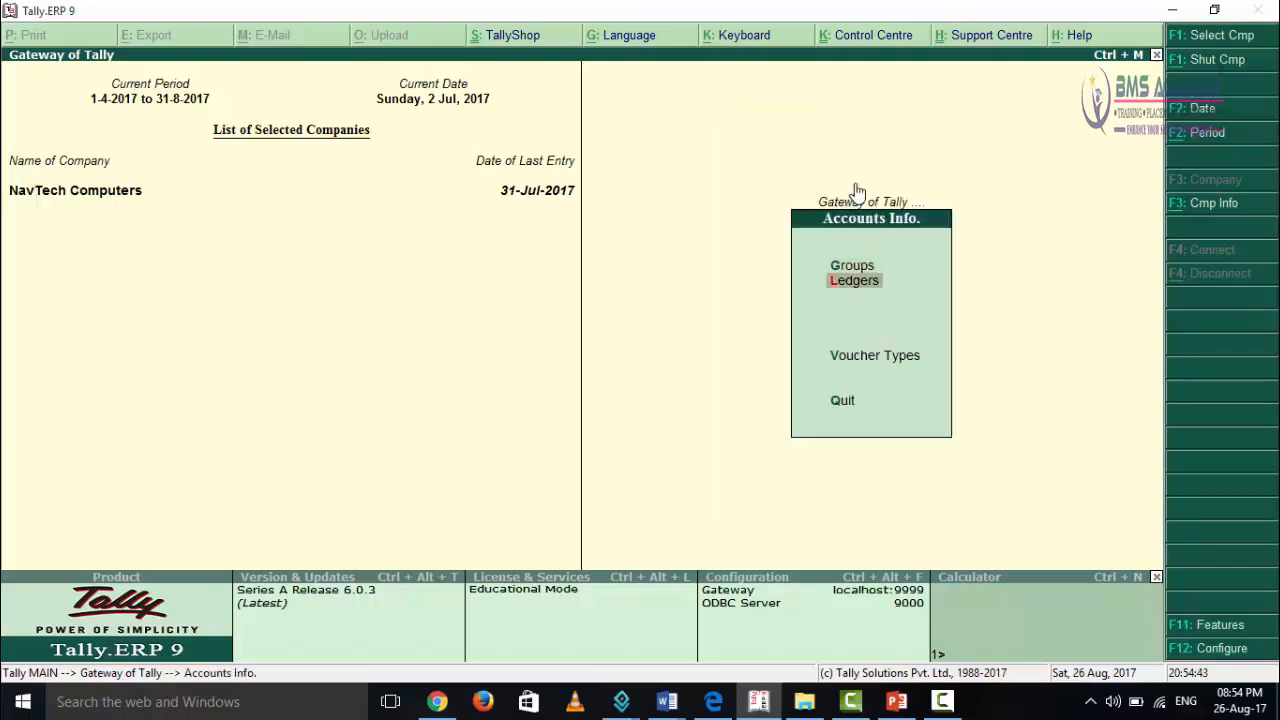
key(Return)
key(Down)
key(Down)
key(Return)
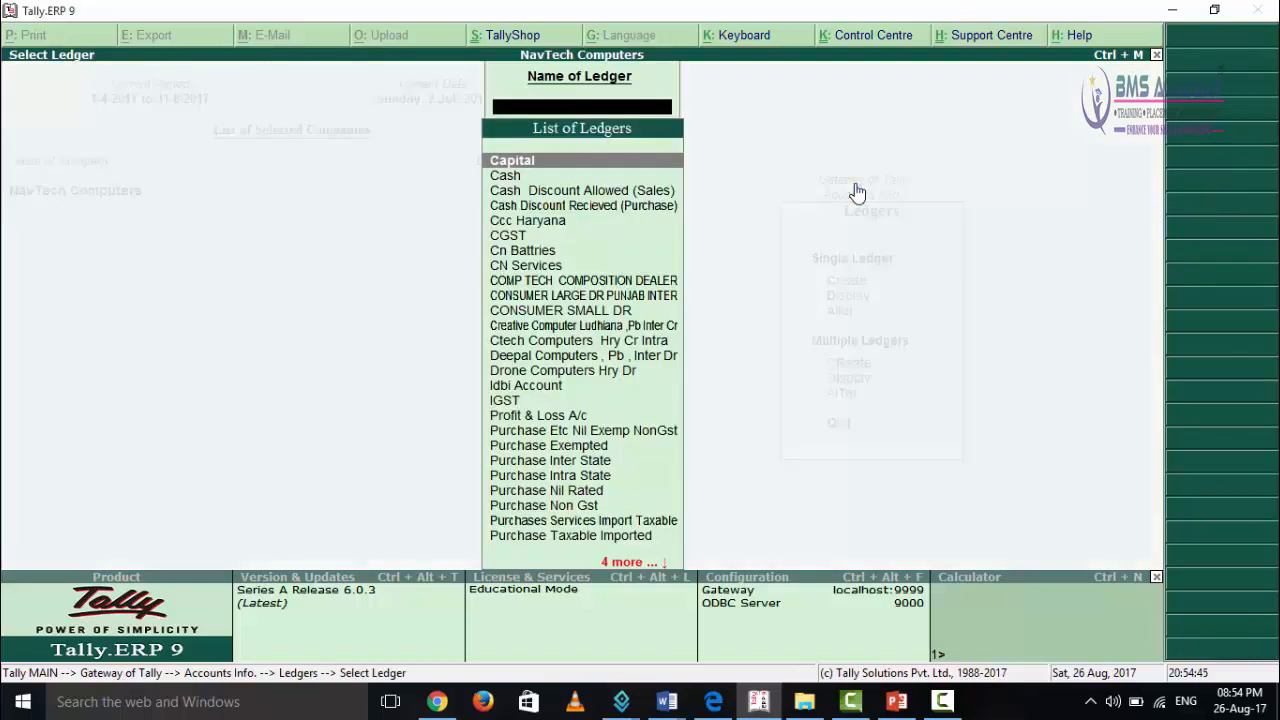
key(Down)
key(Down)
key(Down)
key(Down)
key(Down)
key(Down)
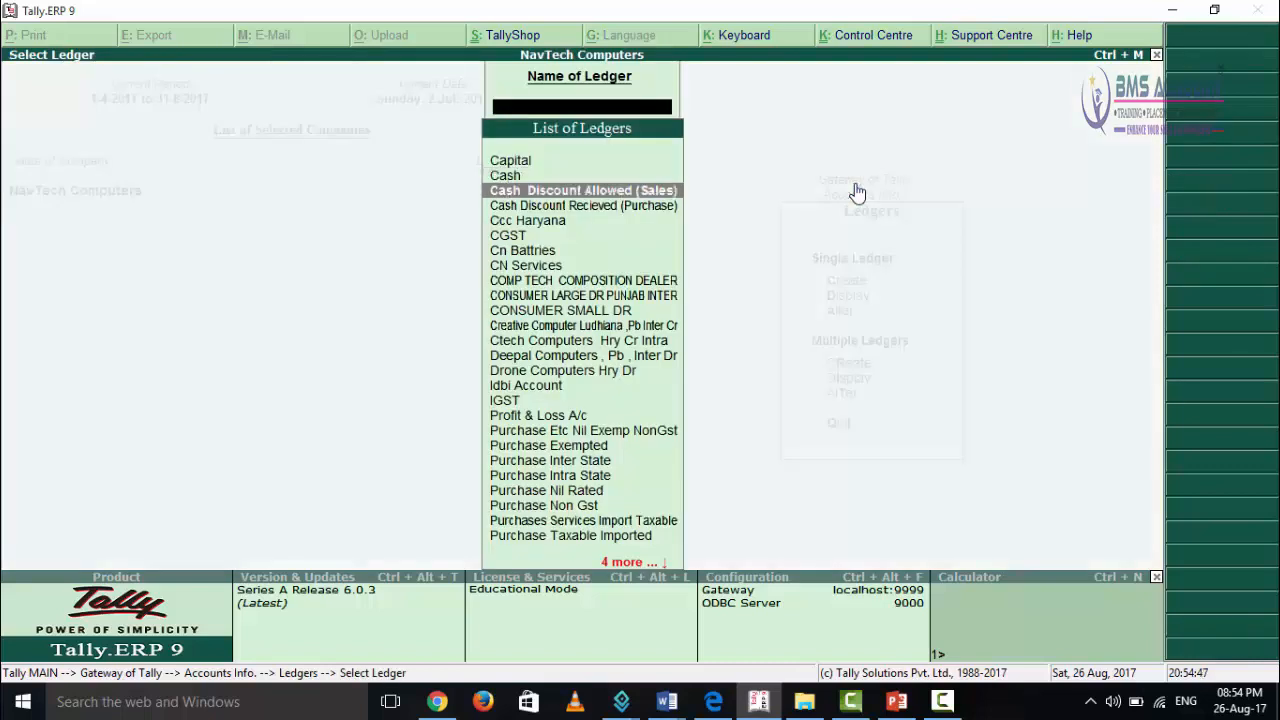
key(Return)
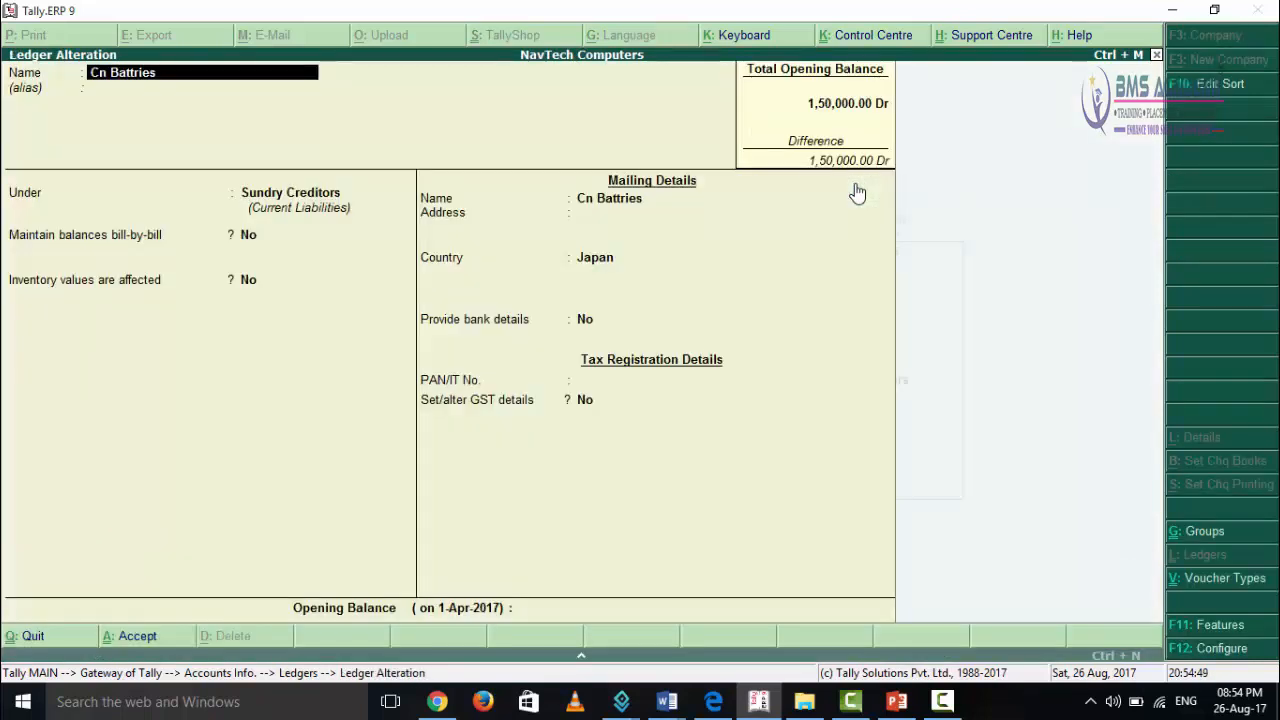
Review the Cn Battries ledger's group, country, bank and GST settings through to the opening balance, and accept it as is
key(Return)
key(Return)
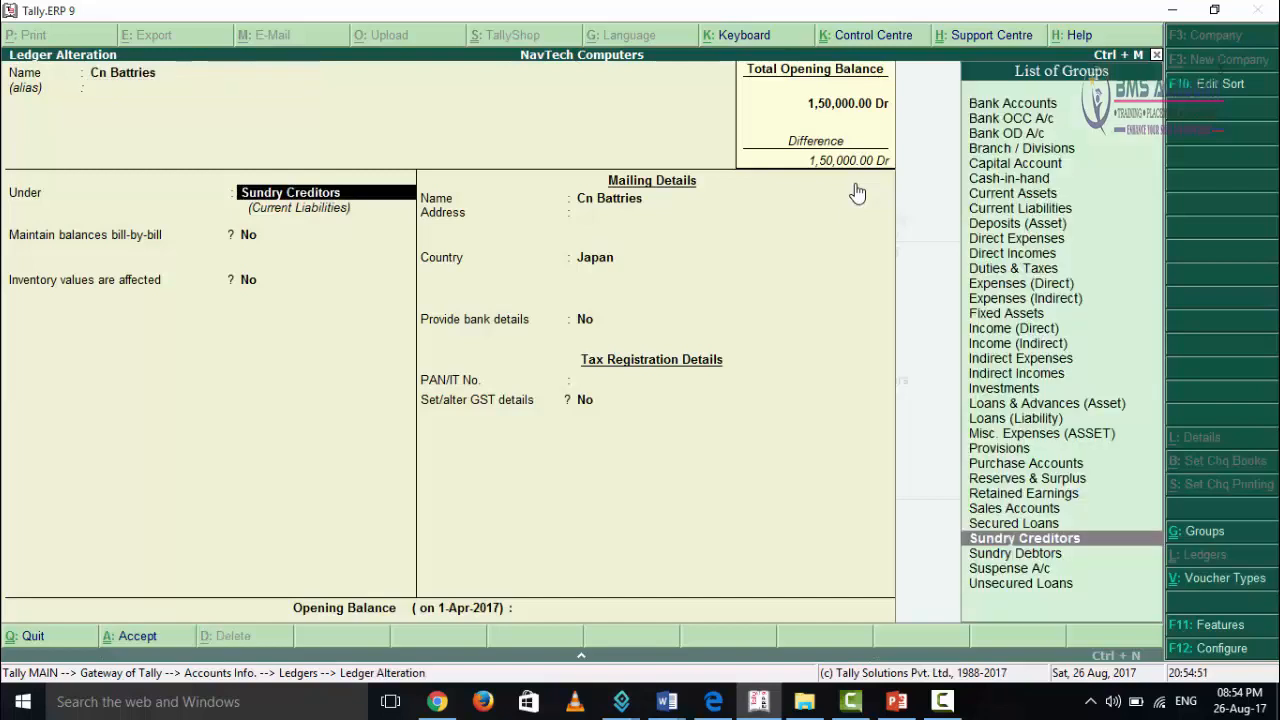
key(Return)
key(Return)
key(Return)
key(Return)
key(Return)
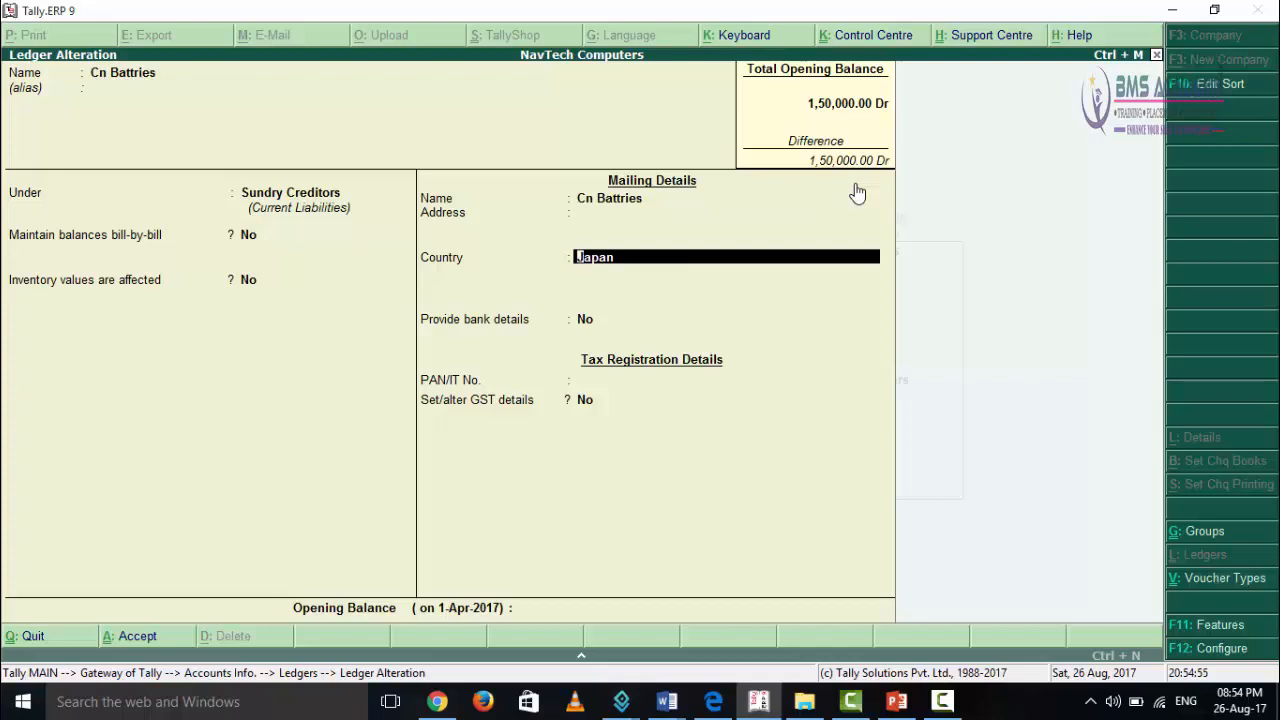
key(Return)
key(Return)
key(Return)
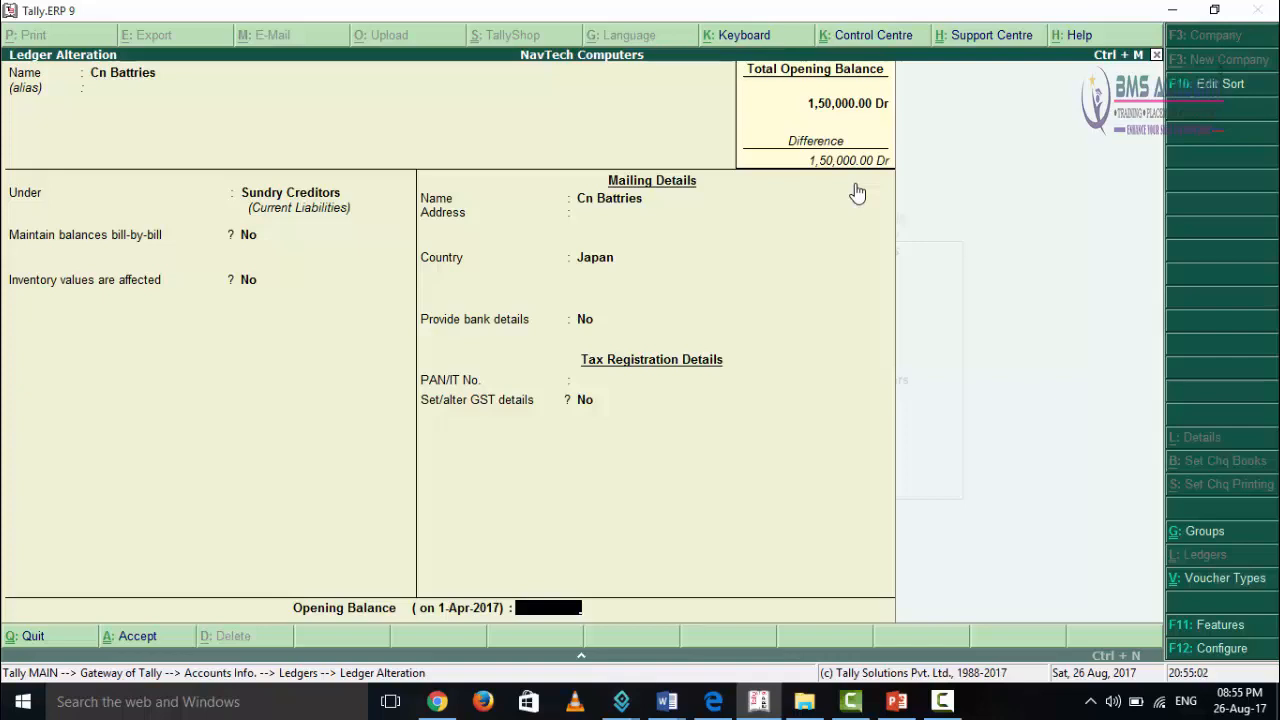
key(Return)
key(Return)
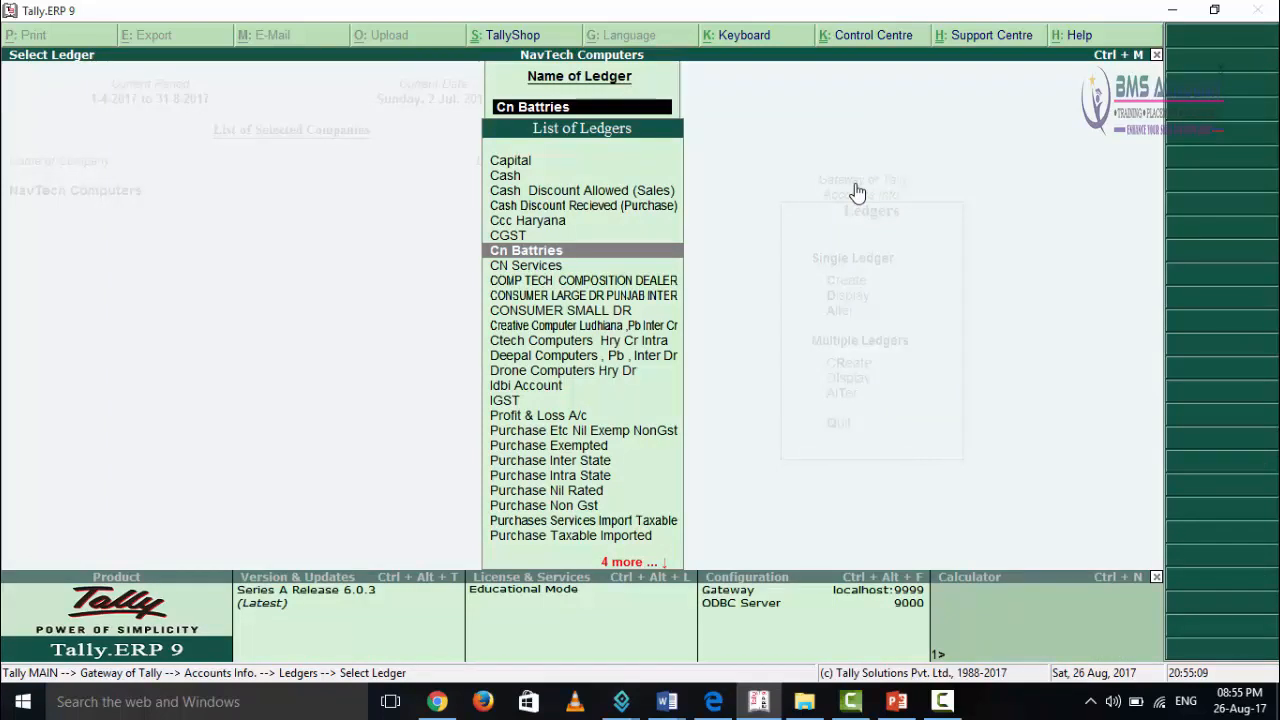
Open the Purchase Taxable Imported ledger for alteration
key(Down)
key(Down)
key(Down)
key(Down)
key(Down)
key(Down)
key(Down)
key(Down)
key(Down)
key(Down)
key(Down)
key(Down)
key(Down)
key(Down)
key(Down)
key(Down)
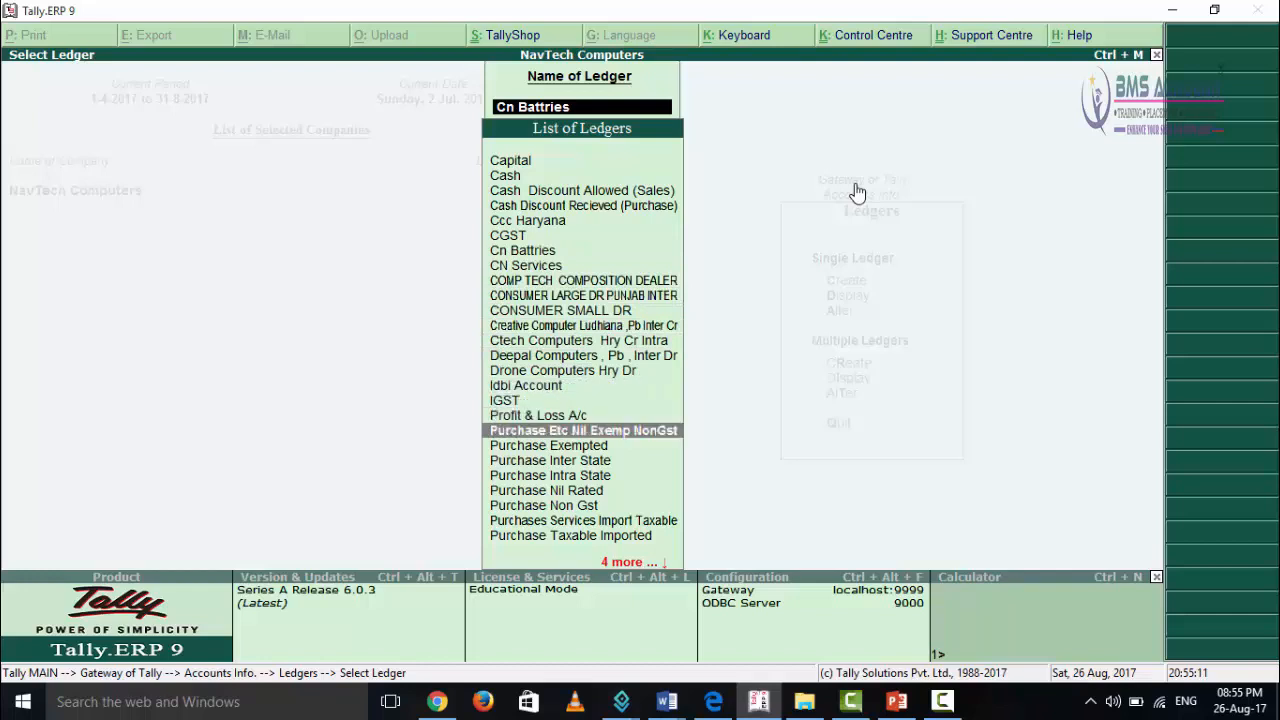
key(Down)
key(Down)
key(Down)
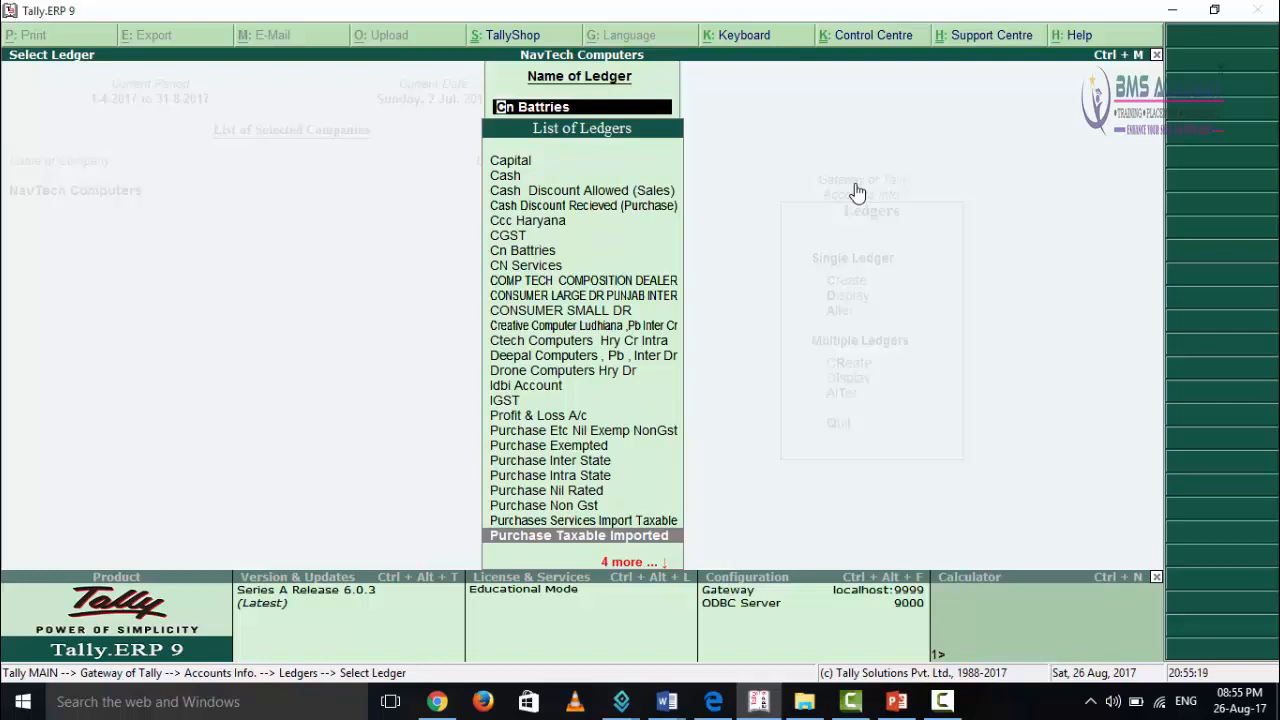
key(Return)
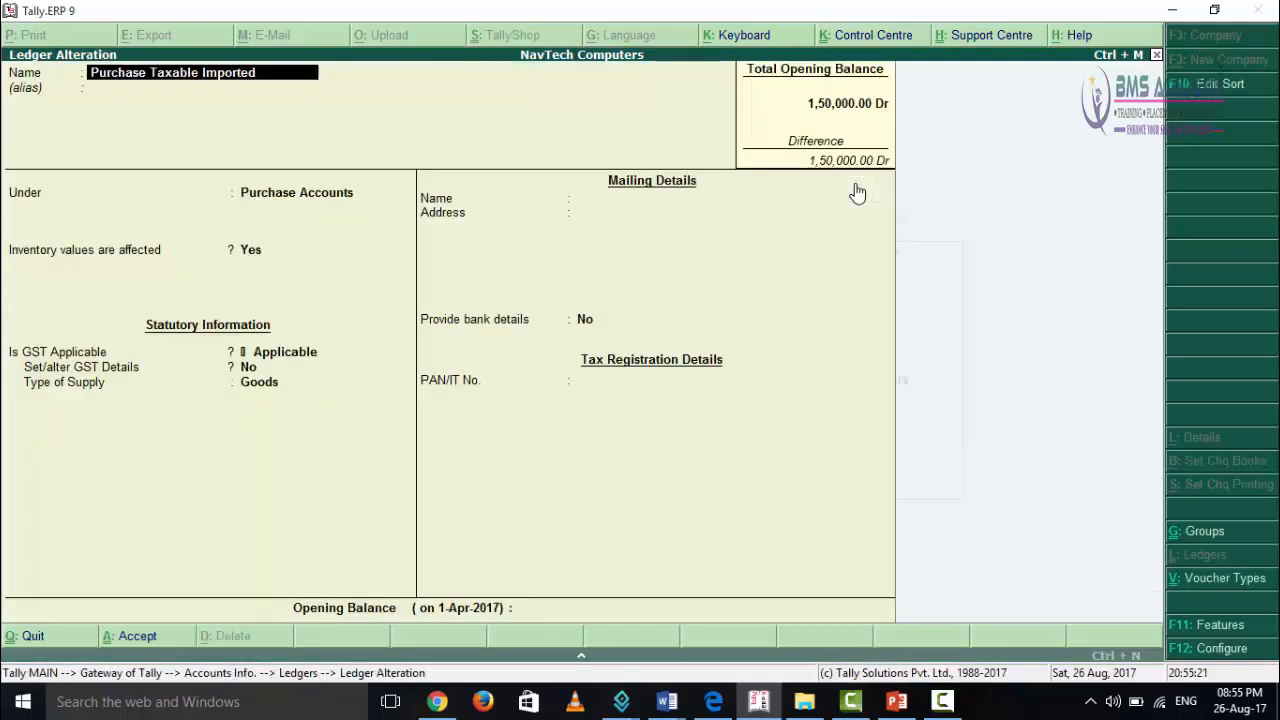
Set Set/alter GST Details to Yes and accept Imports Taxable as the nature of transaction with 18% integrated tax, keeping the supply type Goods
key(Return)
key(Return)
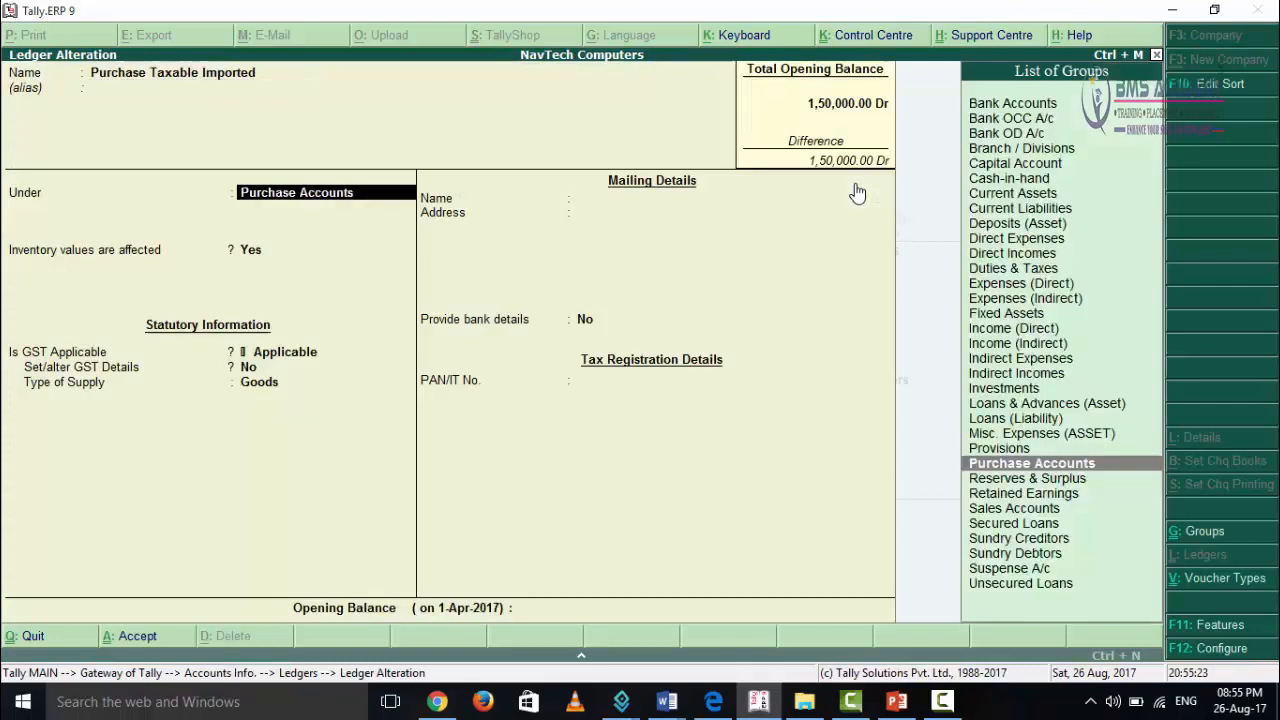
key(Return)
key(Return)
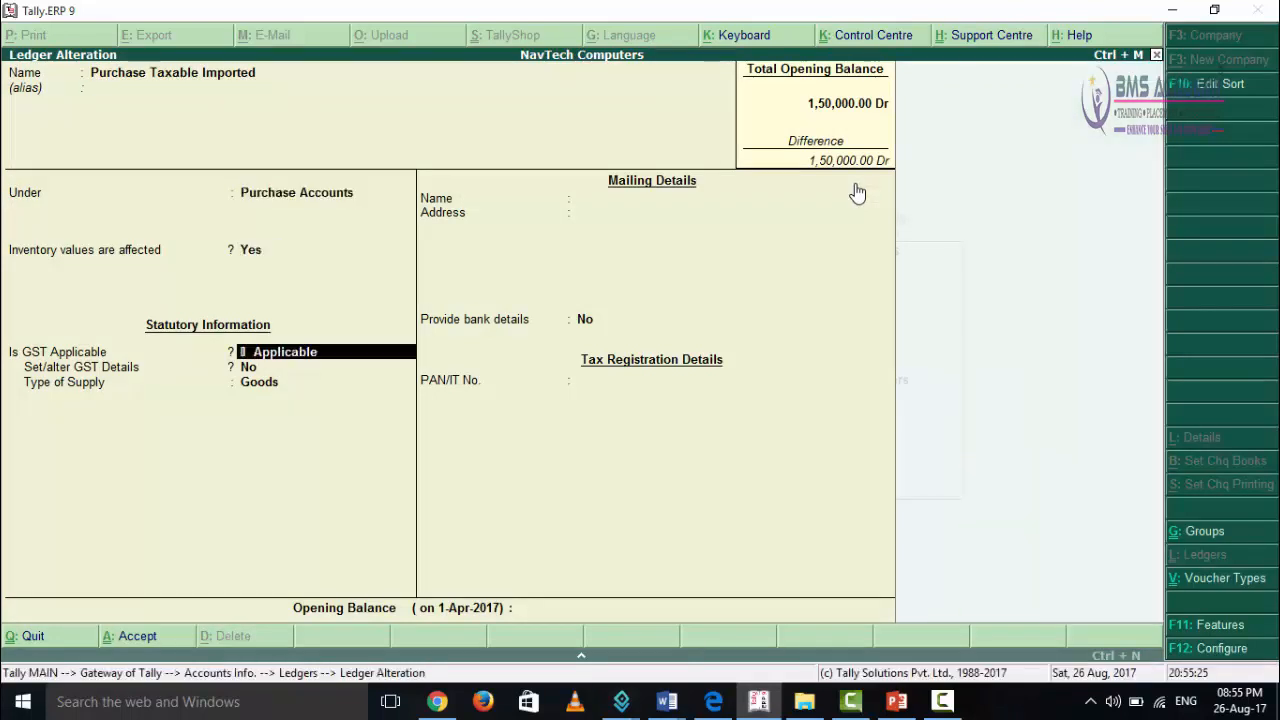
key(Return)
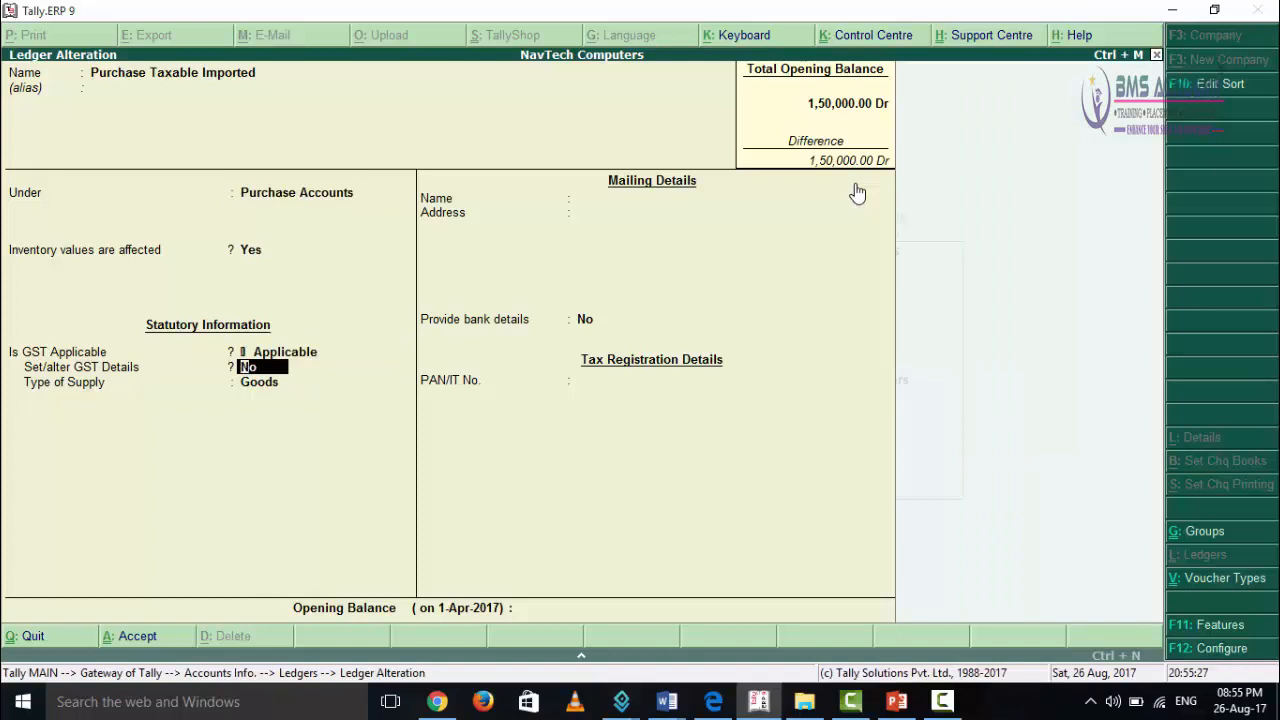
text(y)
key(Return)
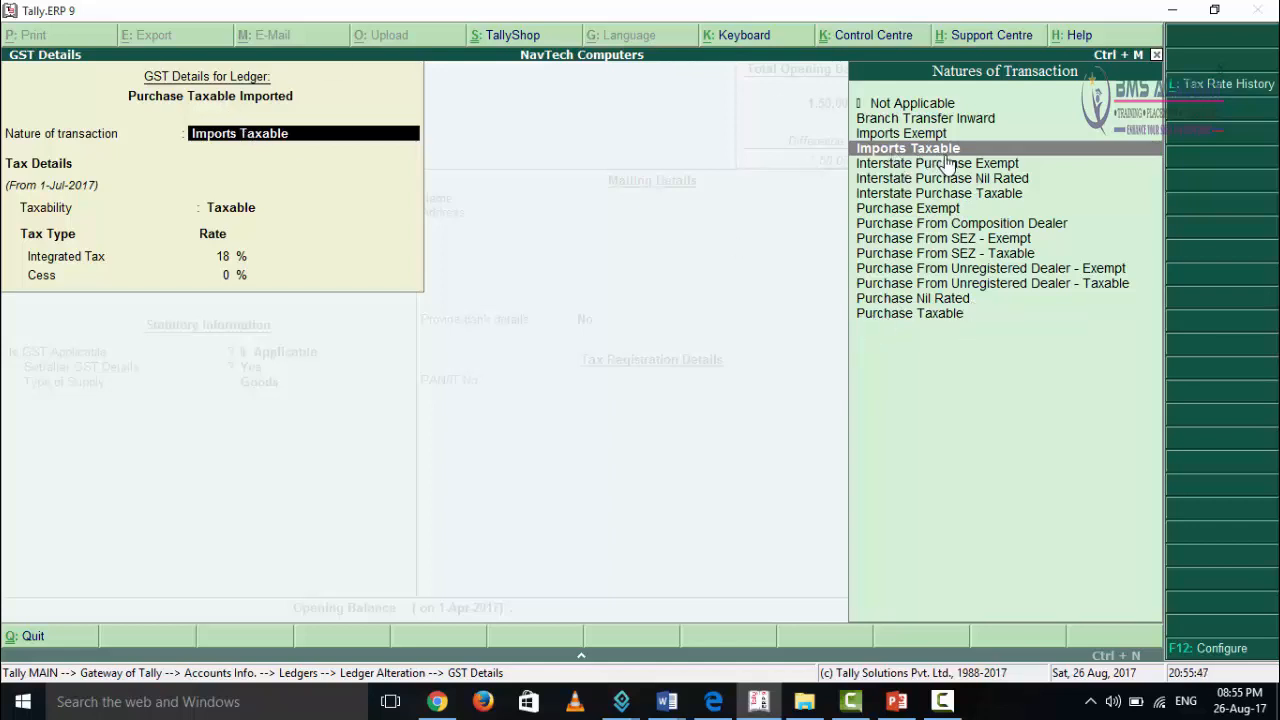
key(Return)
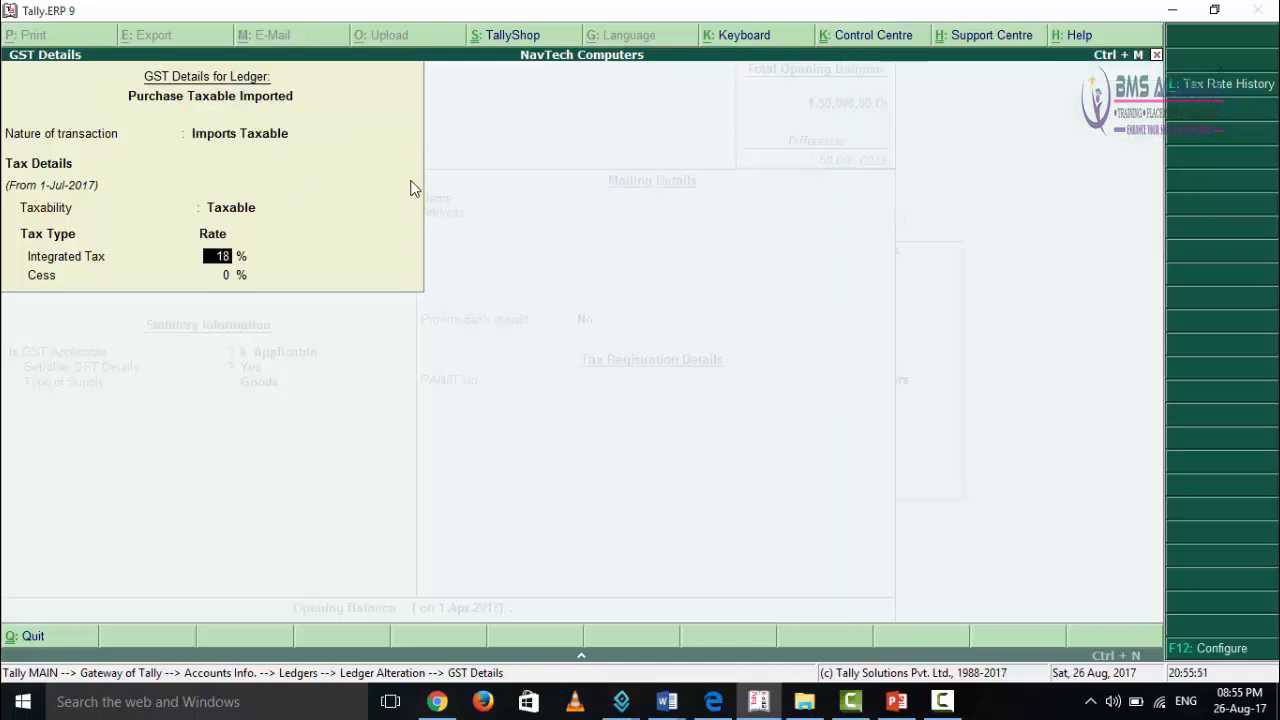
key(Return)
key(Return)
key(Return)
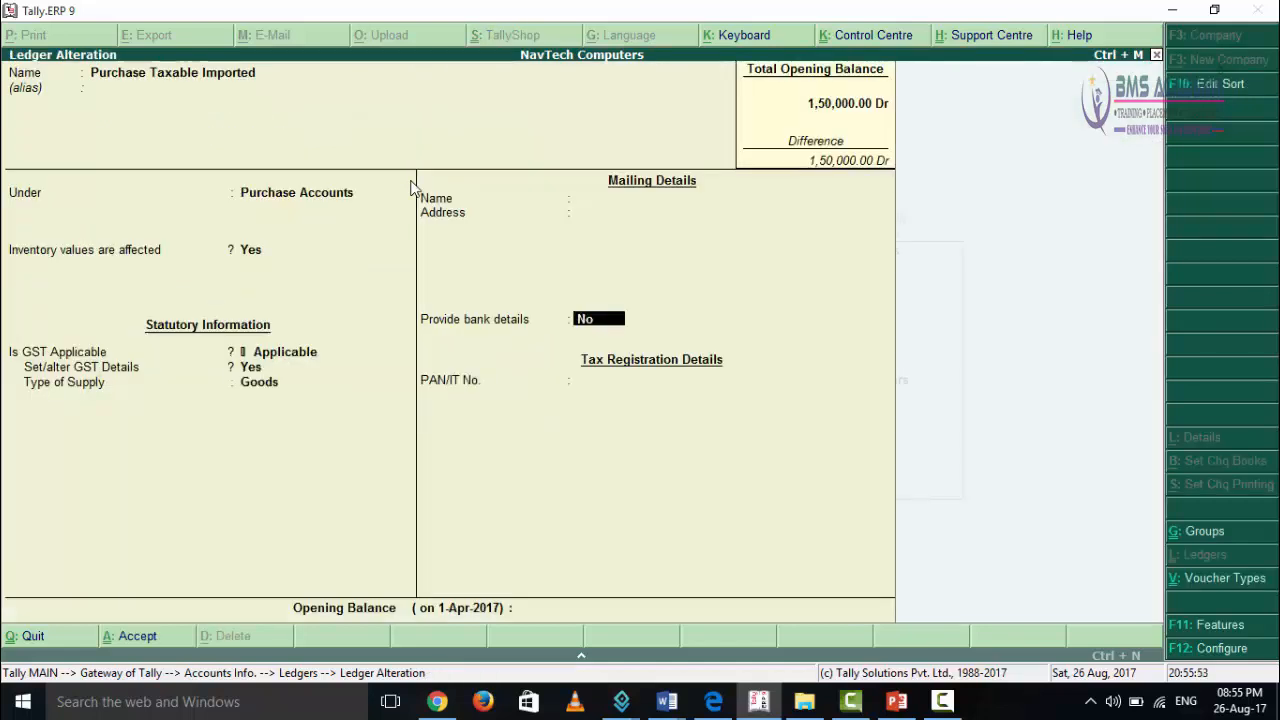
Accept the remaining Purchase Taxable Imported ledger fields, save the ledger and return to the Gateway of Tally
key(Return)
key(Return)
key(Return)
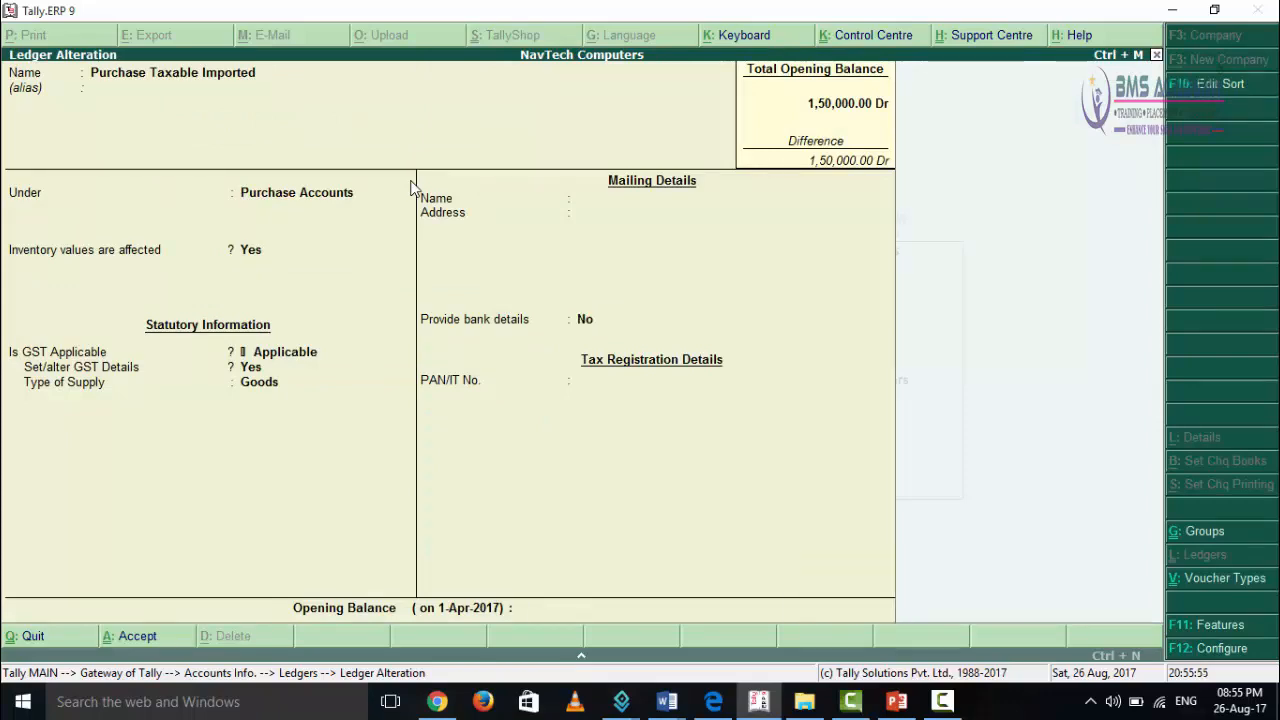
text(en)
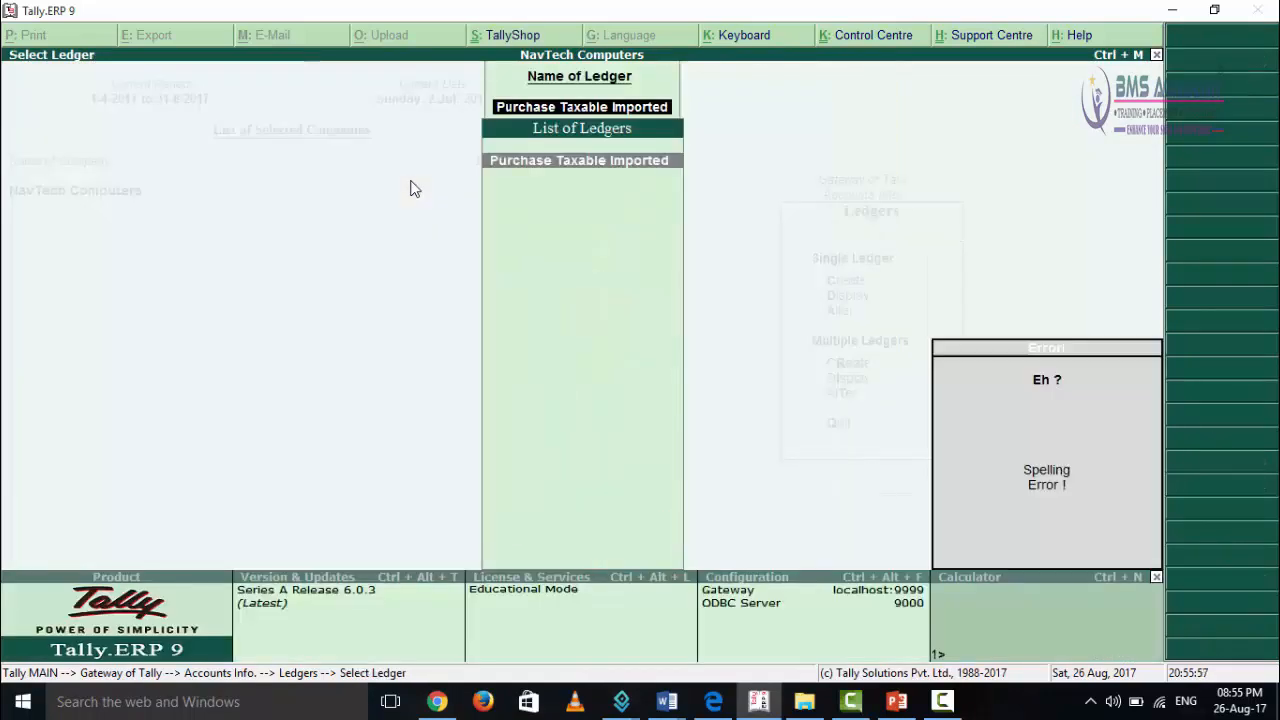
key(Escape)
key(Escape)
key(Escape)
key(Escape)
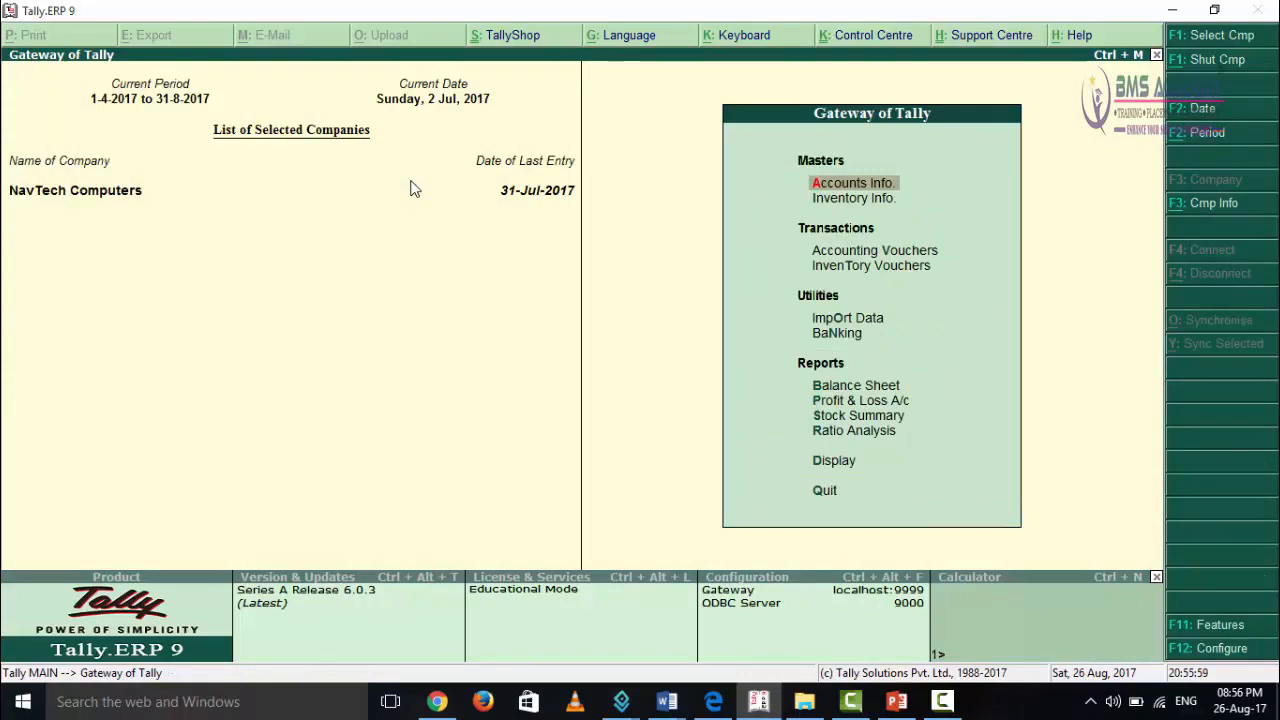
Open the Battery stock item for alteration from Inventory Info
key(Down)
key(Return)
key(Down)
key(Return)
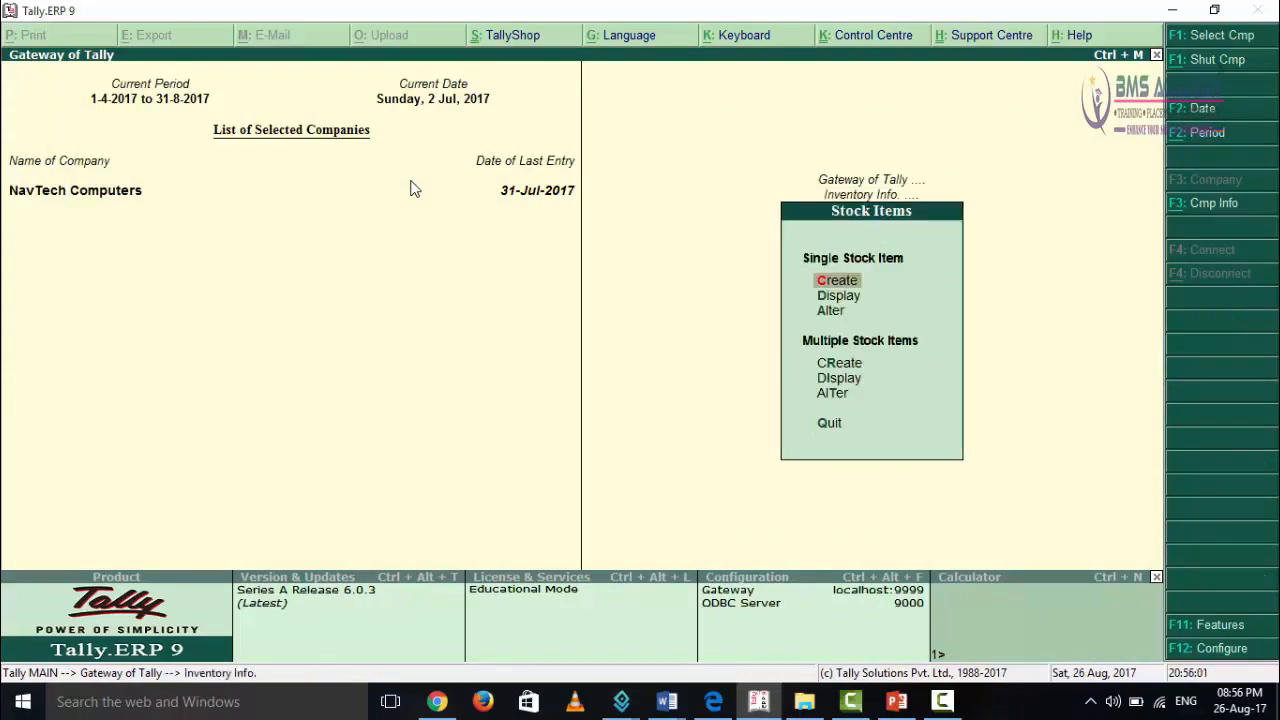
key(Down)
key(Down)
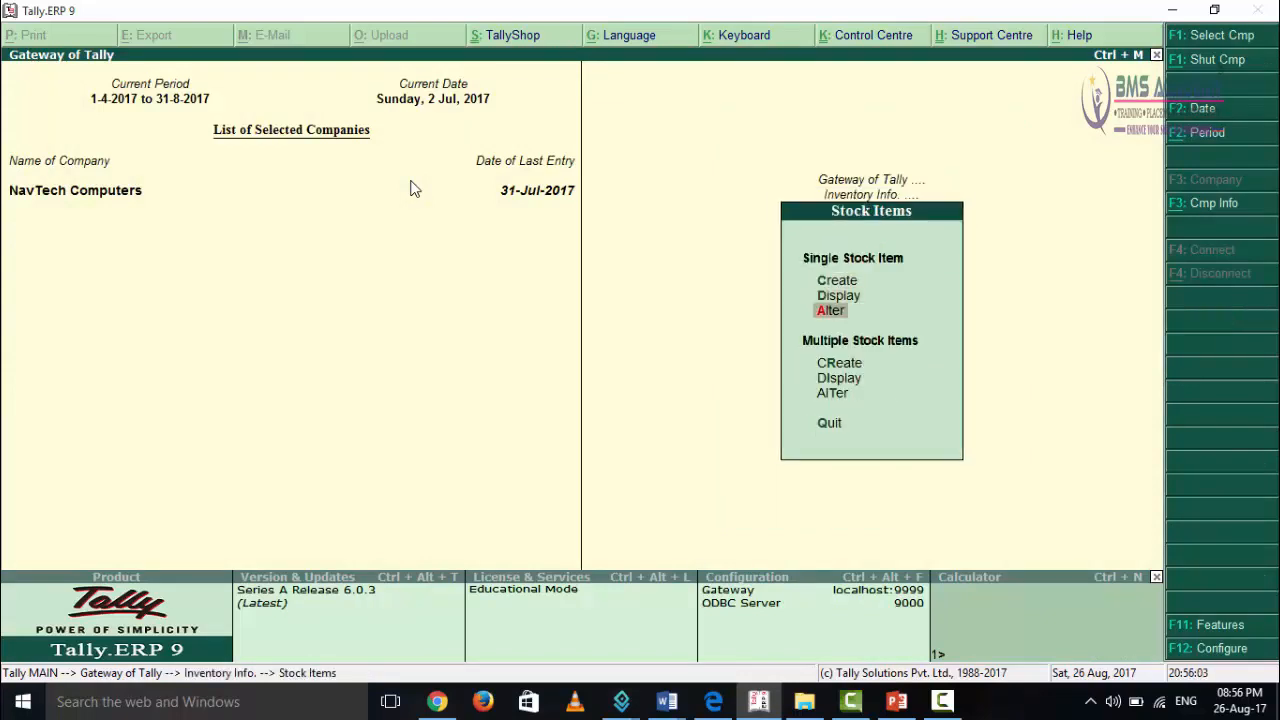
key(Return)
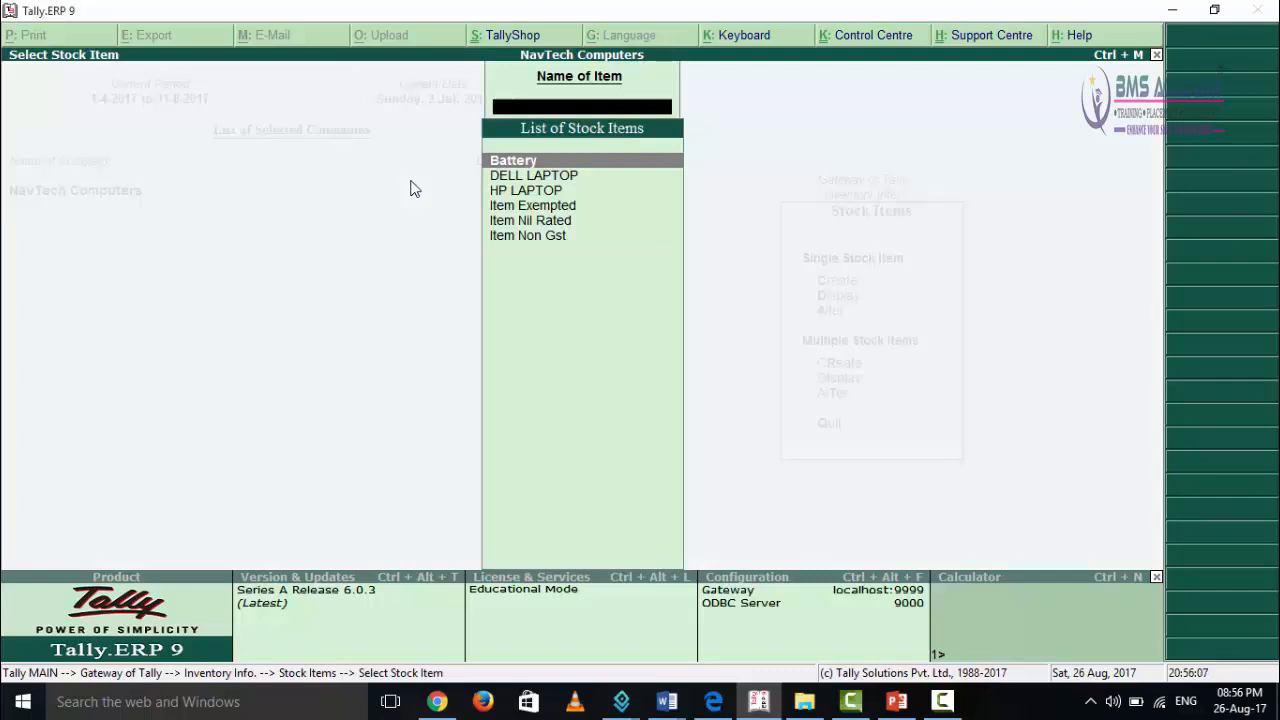
key(Return)
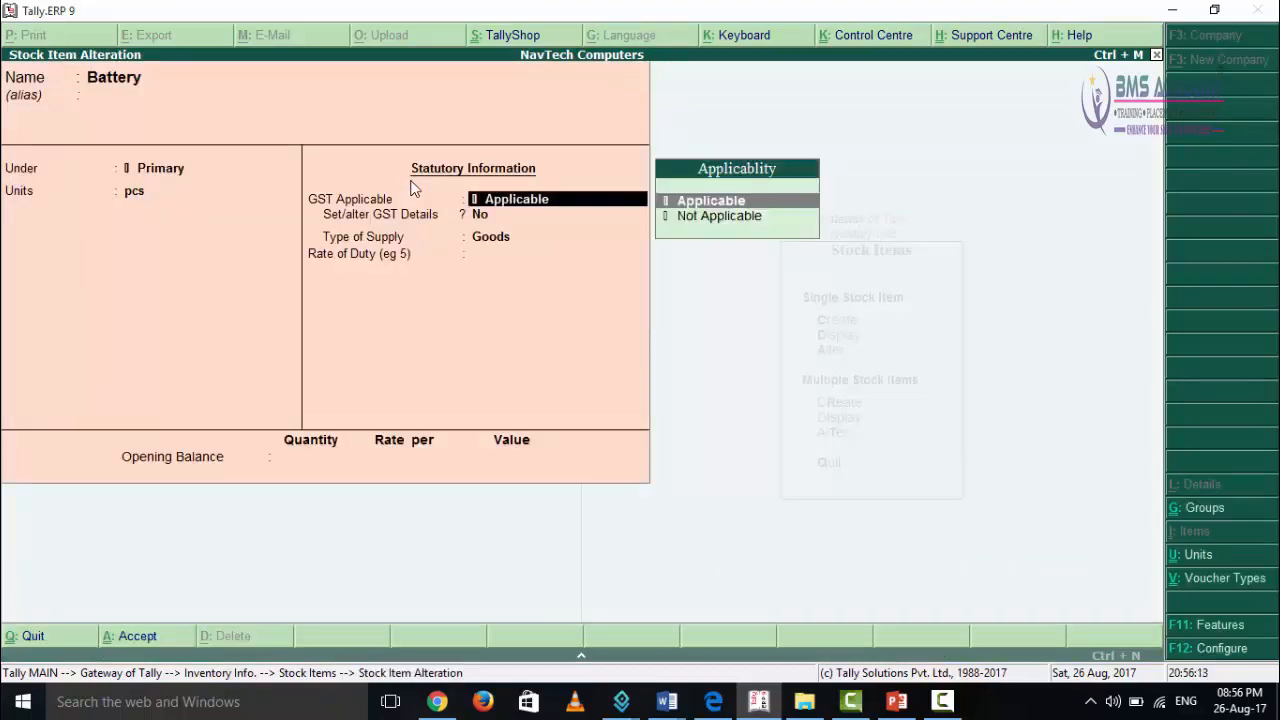
Enable GST details for the Battery item with calculation on value, taxability Taxable and integrated tax 18%
key(Return)
key(y)
key(Return)
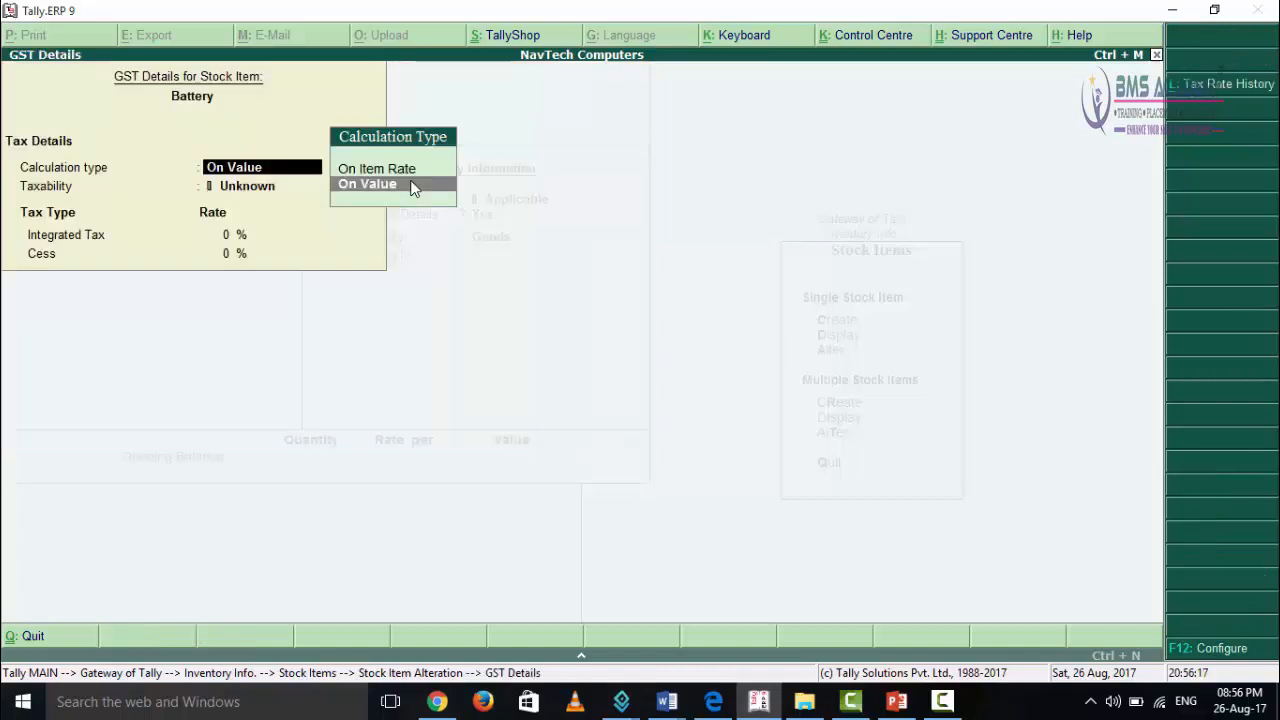
key(Return)
key(Down)
key(Down)
key(Down)
key(Return)
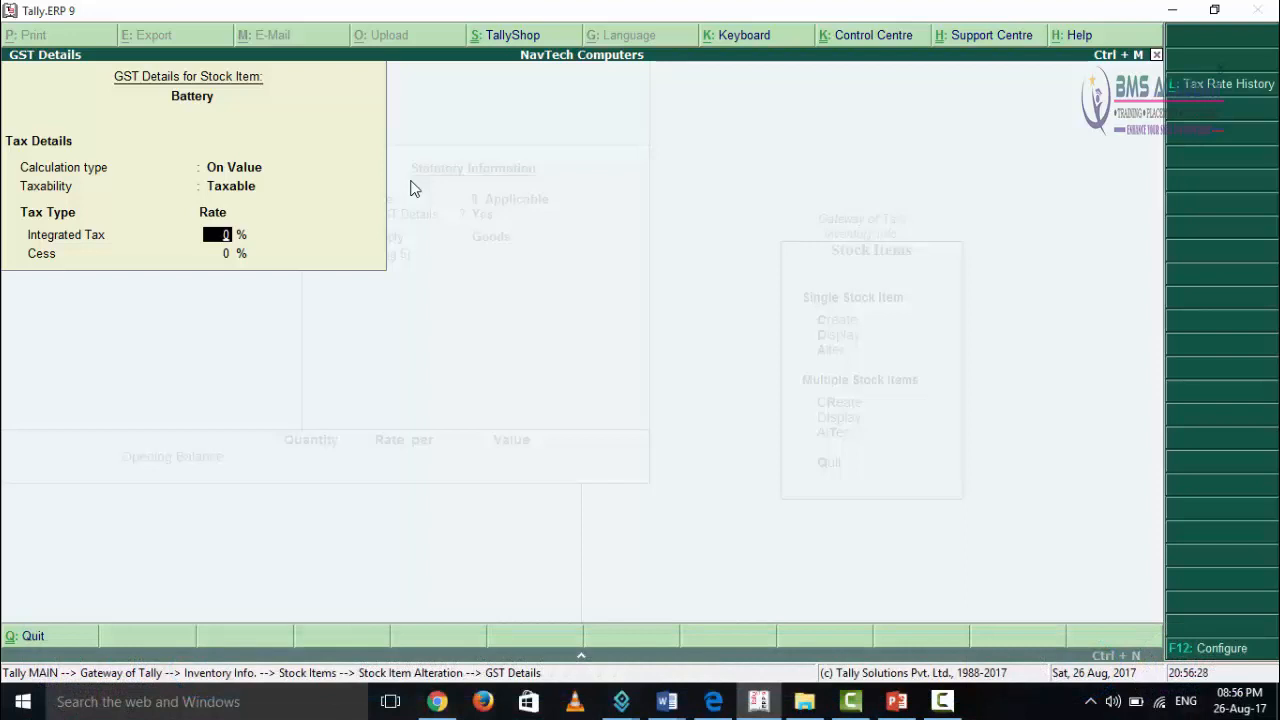
text(18)
key(Return)
key(Return)
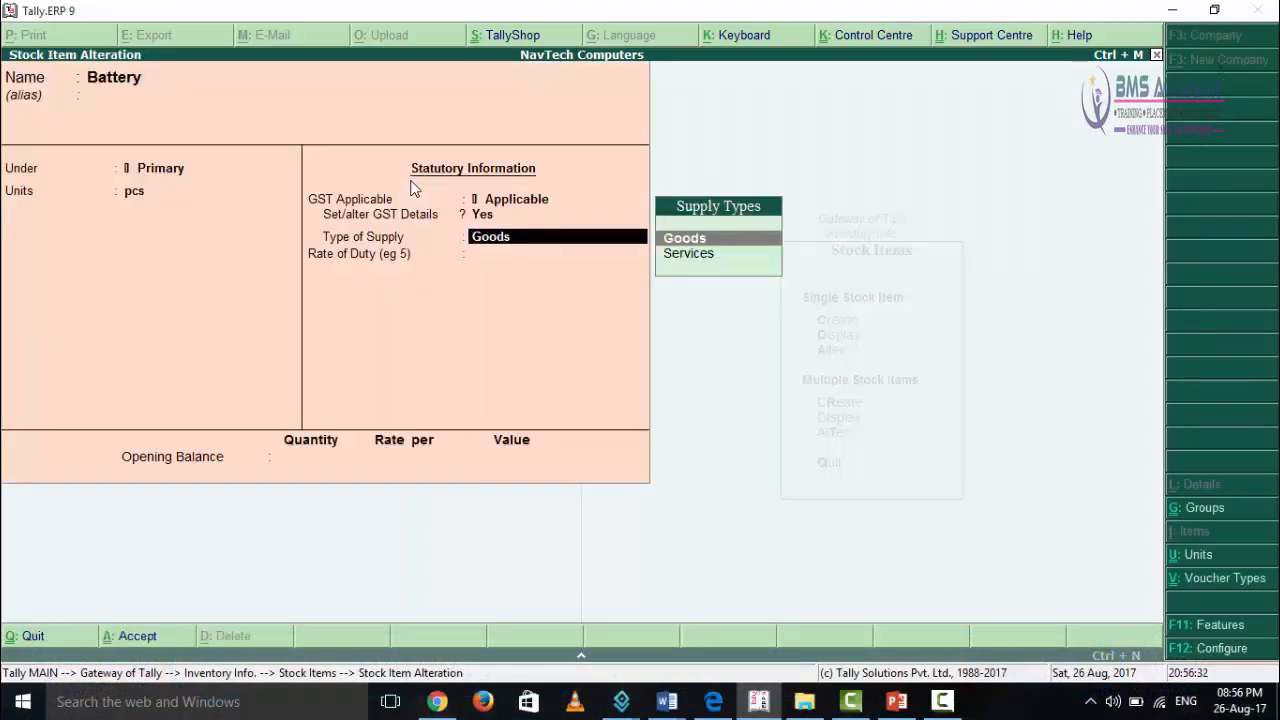
Keep Goods as the supply type, save the Battery item with its opening balance blank and return to the Gateway of Tally
key(Return)
key(Return)
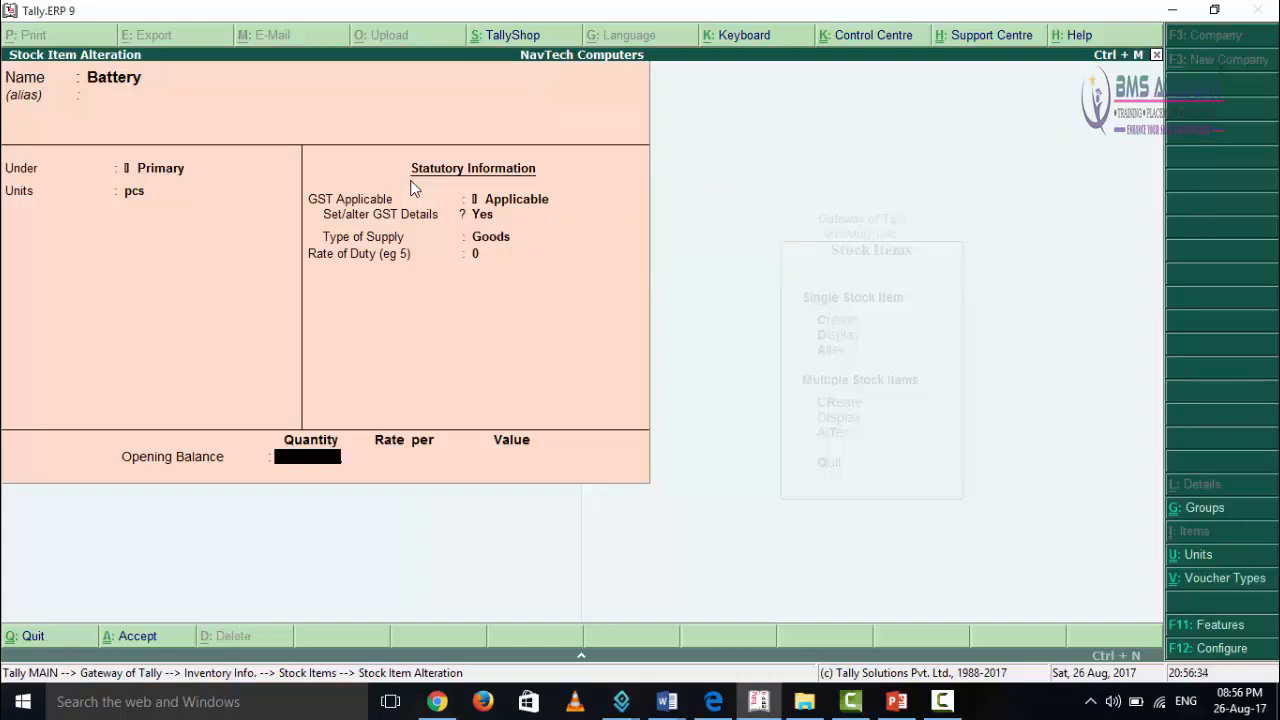
key(Return)
key(Return)
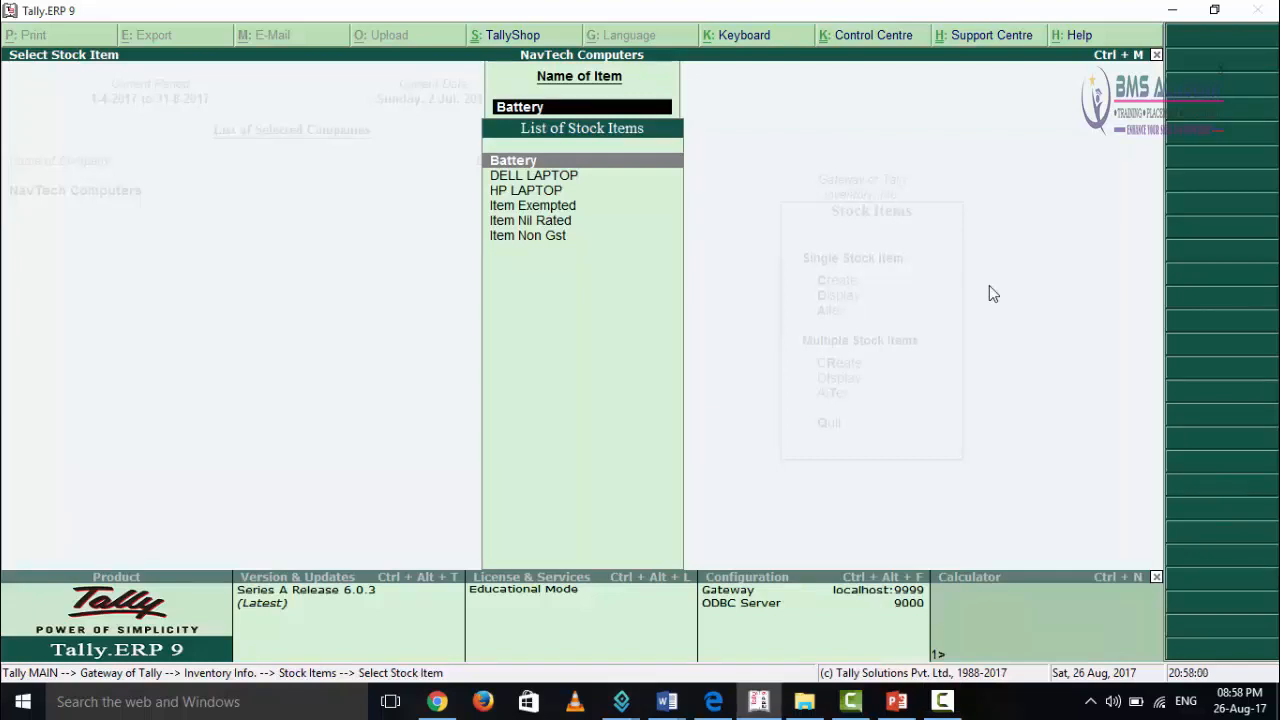
key(Escape)
key(Escape)
key(Escape)
key(Escape)
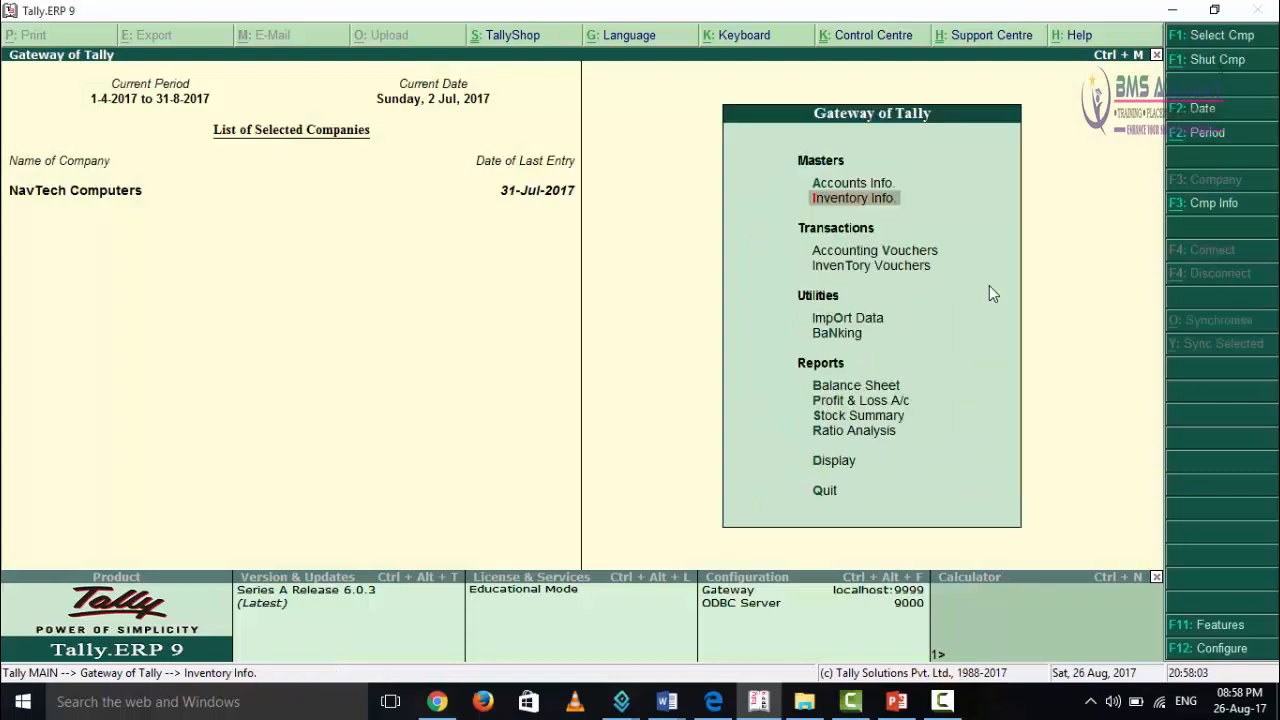
Open the Day Book from the Display reports
key(Down)
key(Down)
key(Down)
key(Down)
key(Down)
key(Down)
key(Down)
key(Down)
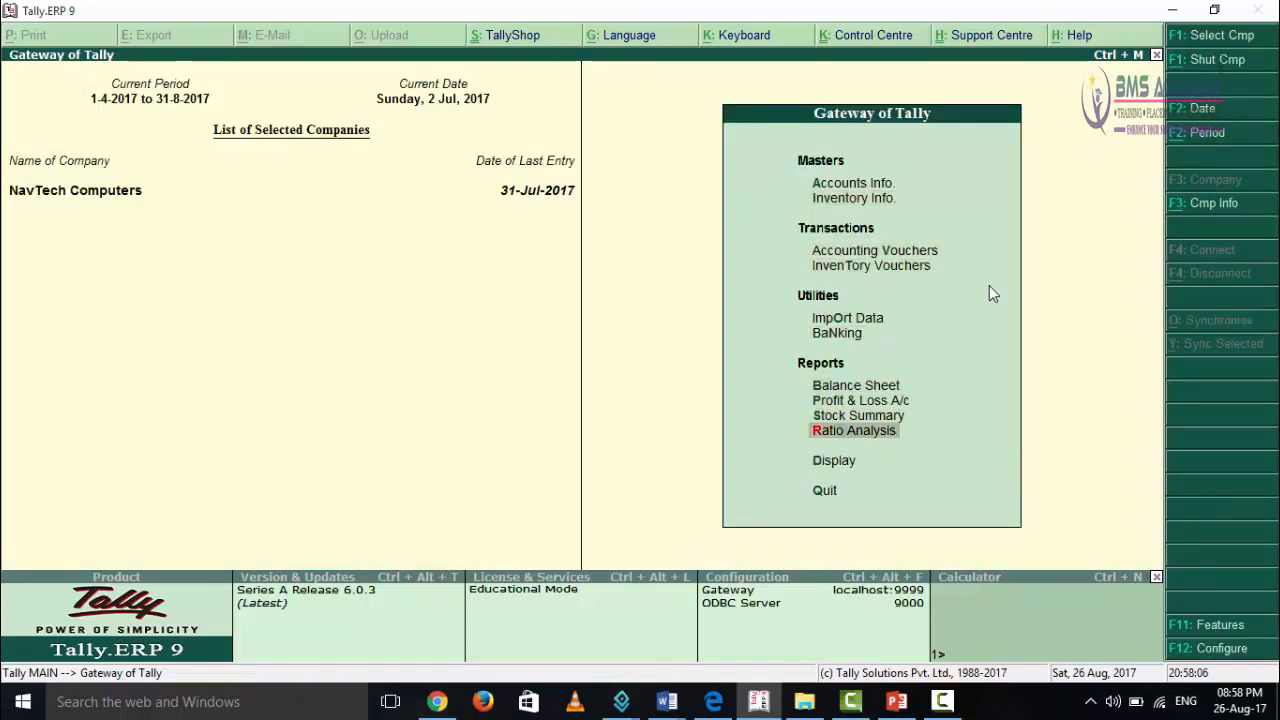
key(Down)
key(Return)
key(Down)
key(Return)
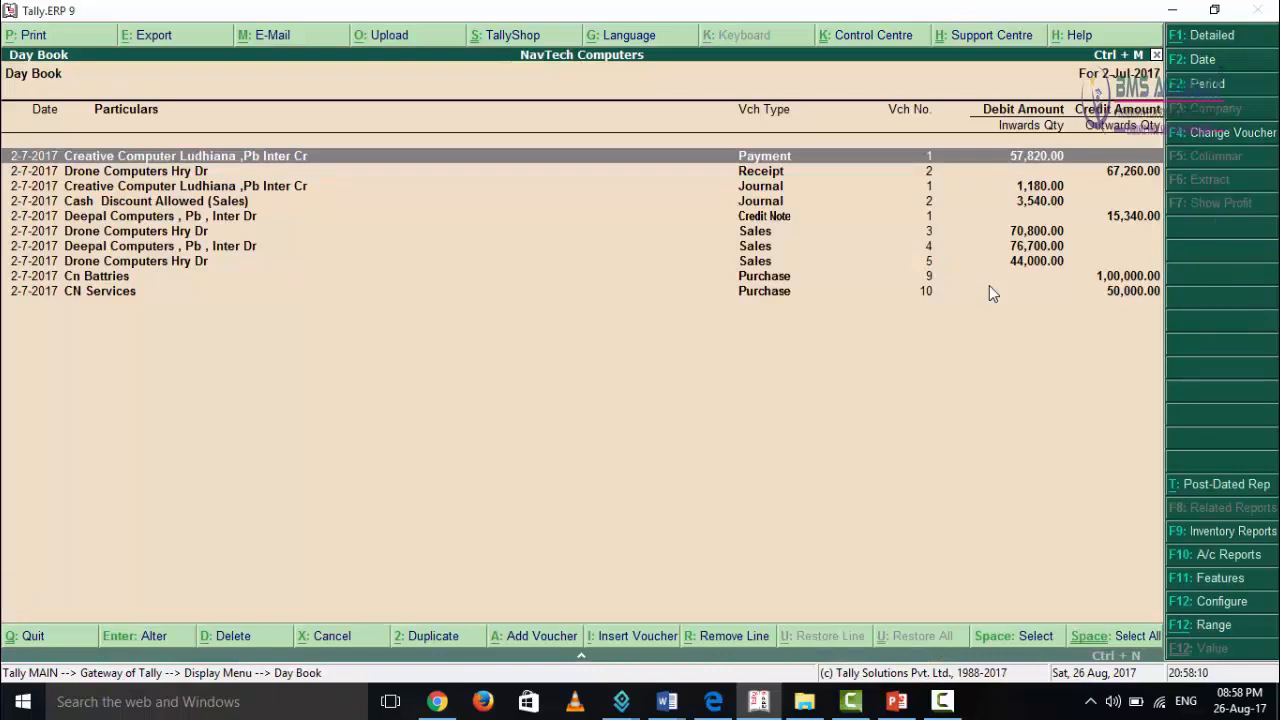
Set the Day Book period from 1-4-2017 to 31-7-2017
key(alt+F2)
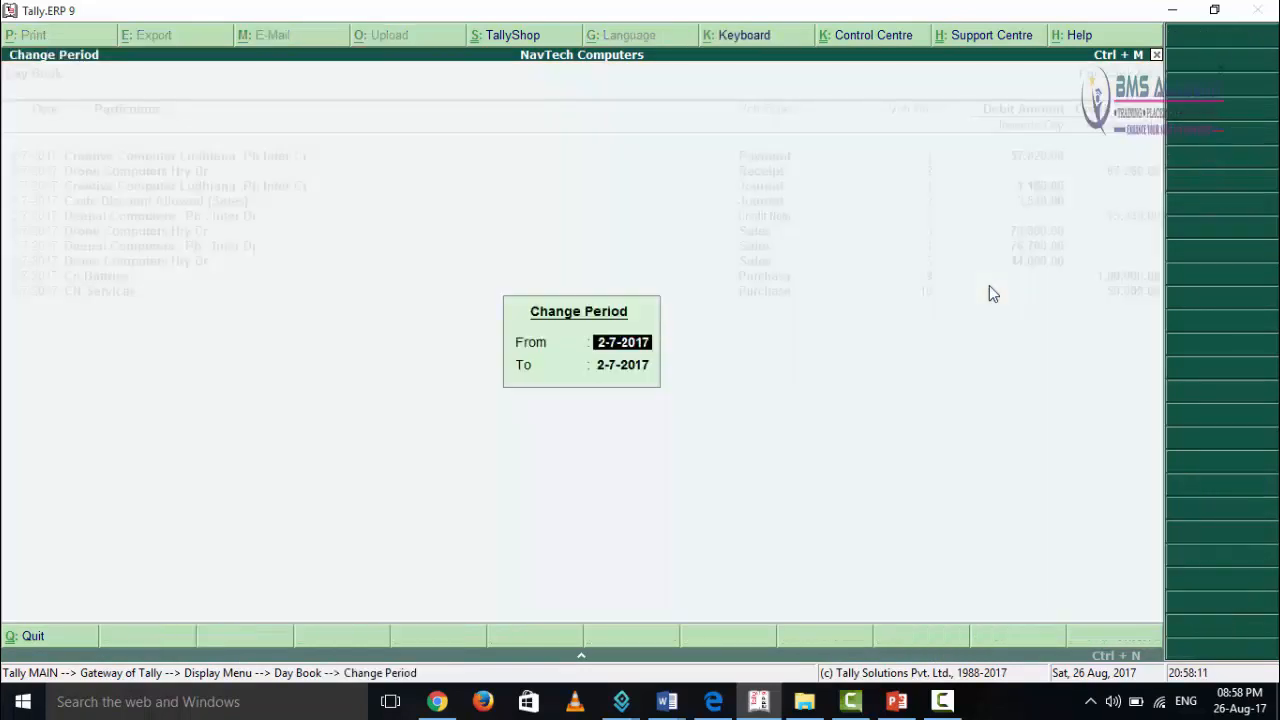
text(1-4)
key(Return)
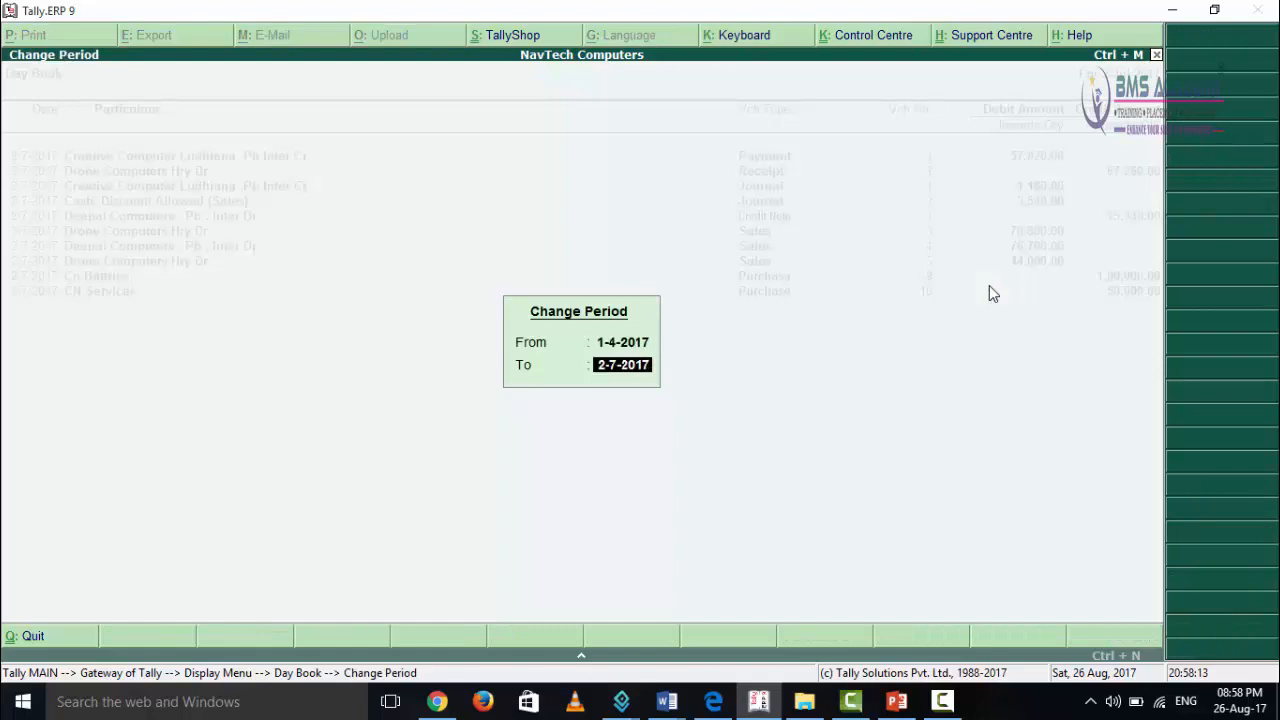
text(31-7)
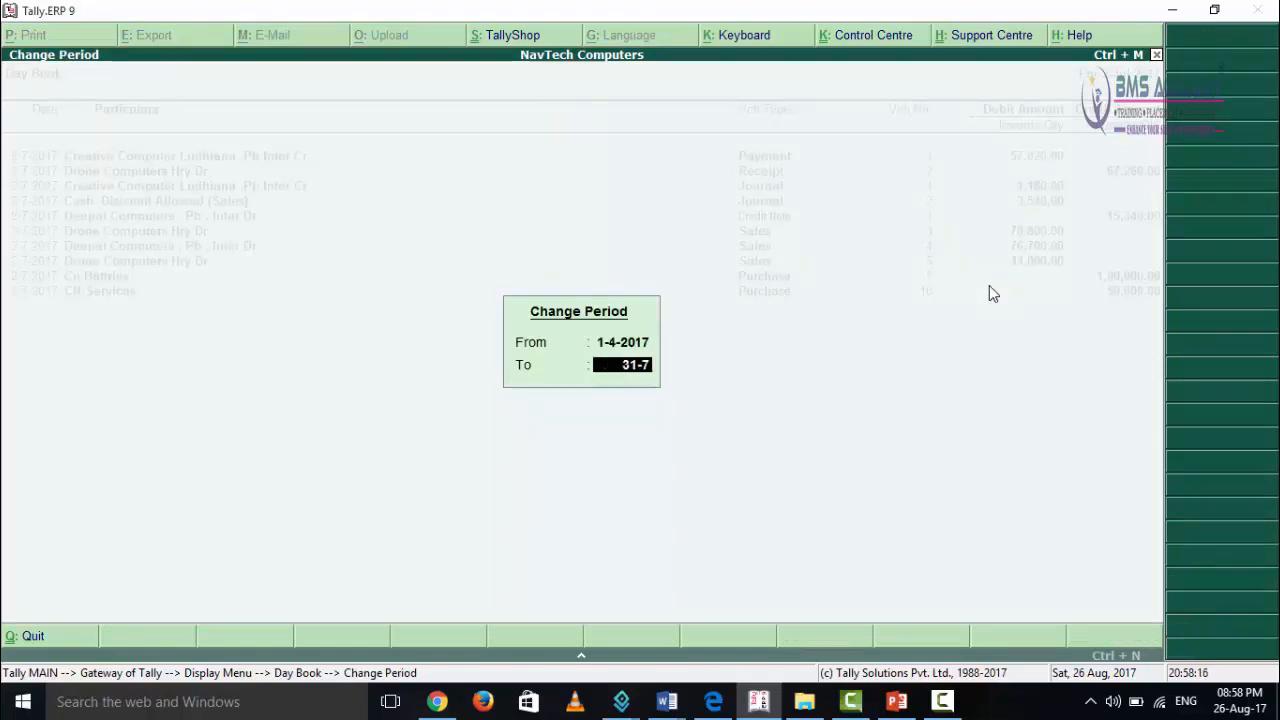
key(Return)
Open the Cn Battries purchase voucher from the Day Book for alteration
key(Down)
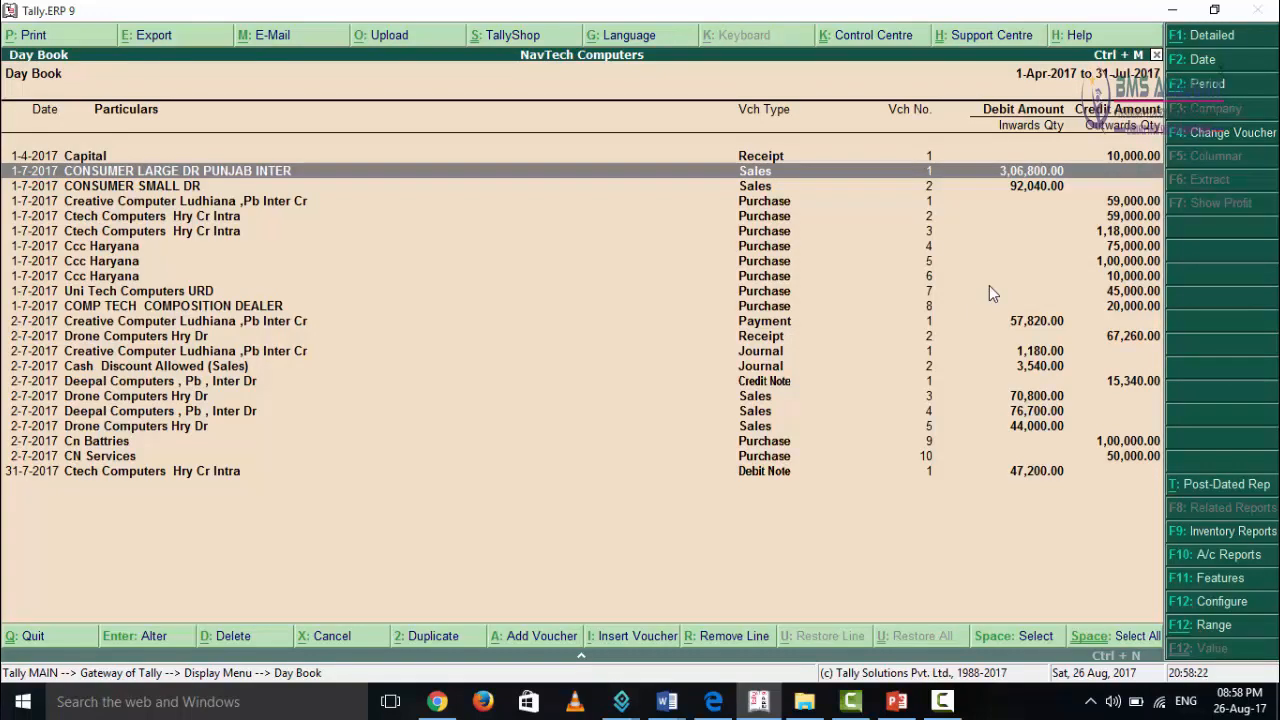
key(Down)
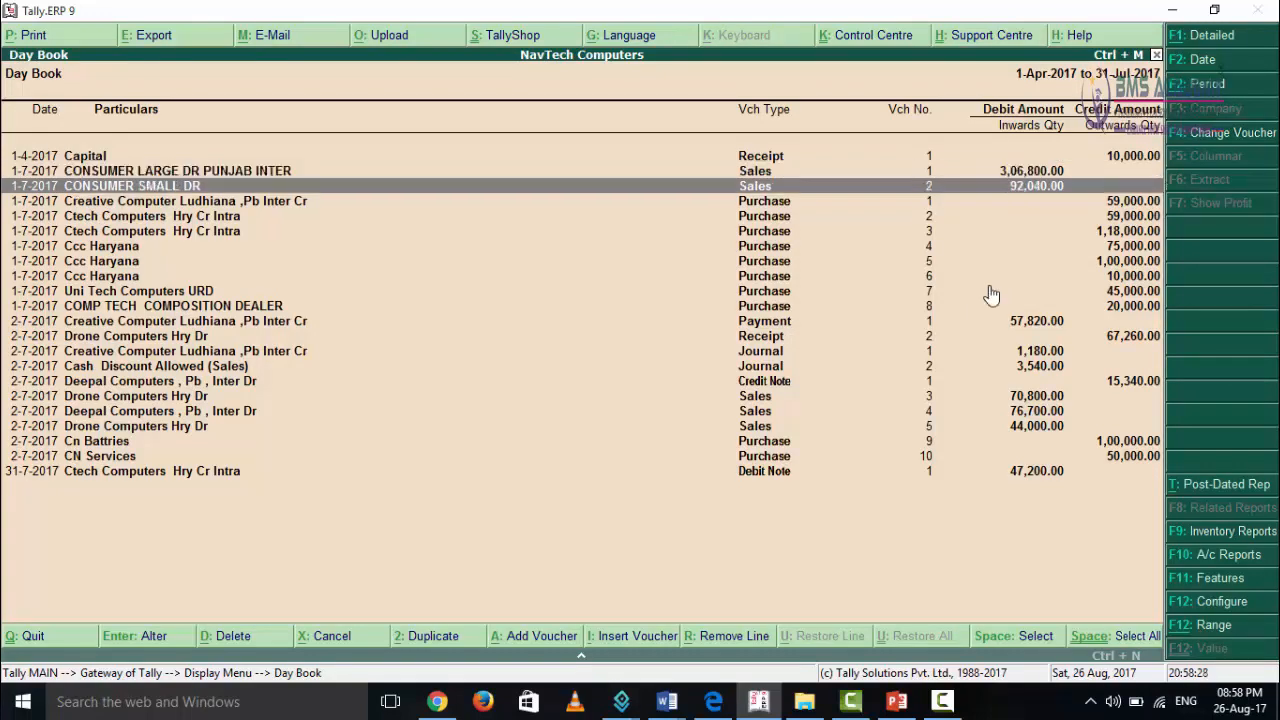
key(Down)
key(Down)
key(Down)
key(Down)
key(Down)
key(Down)
key(Down)
key(Down)
key(Down)
key(Down)
key(Down)
key(Down)
key(Down)
key(Down)
key(Down)
key(Down)
key(Down)
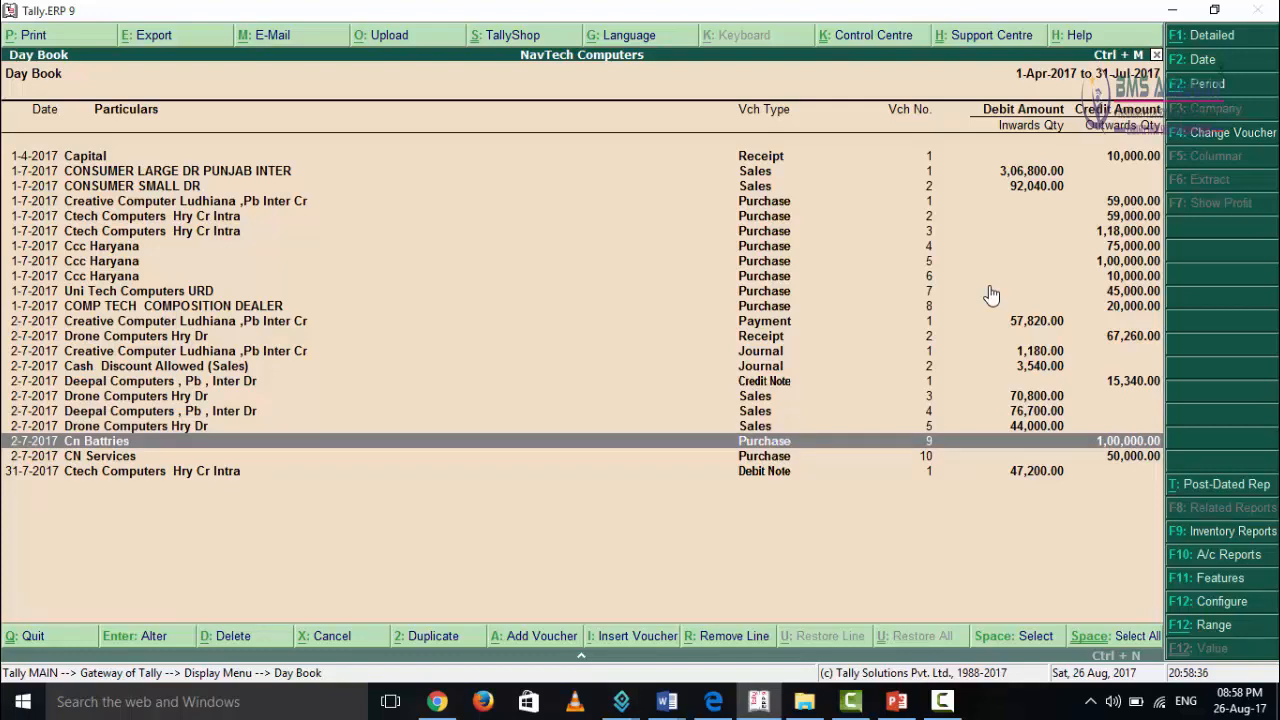
key(Return)
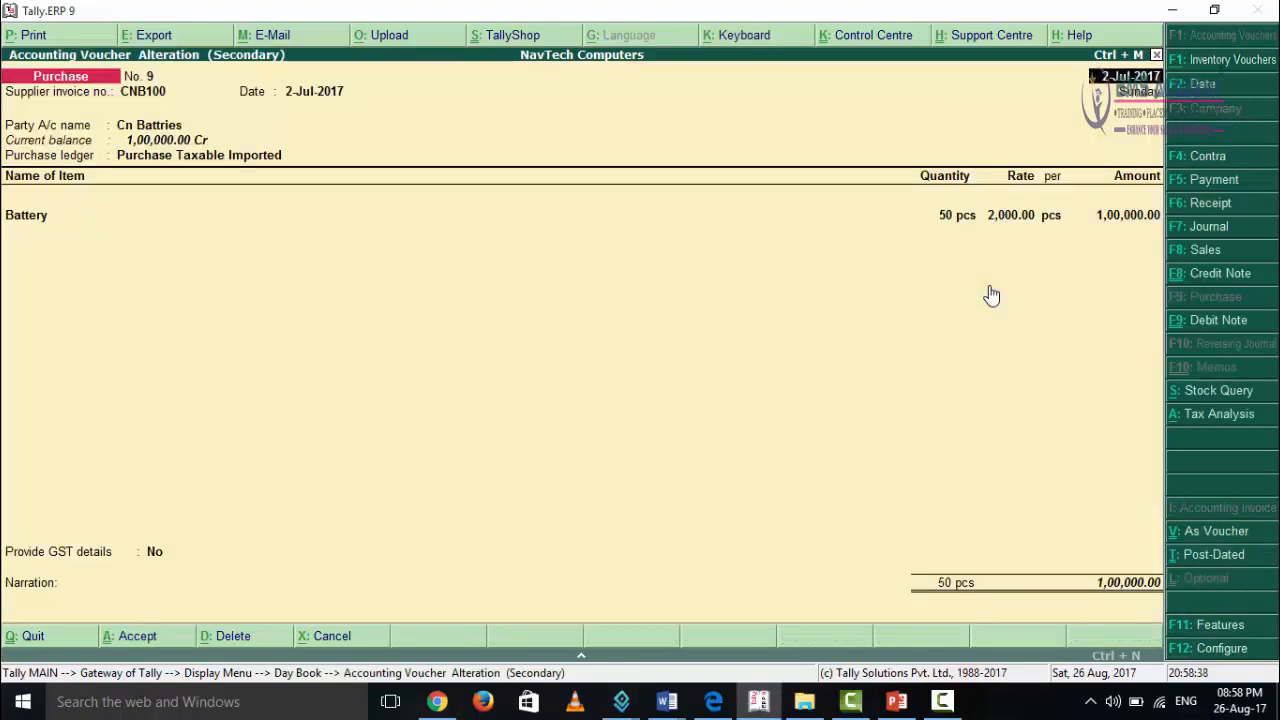
Keep the supplier invoice details and party Cn Battries, and accept the supplier details with state Not Applicable and GSTIN/UIN blank
key(Return)
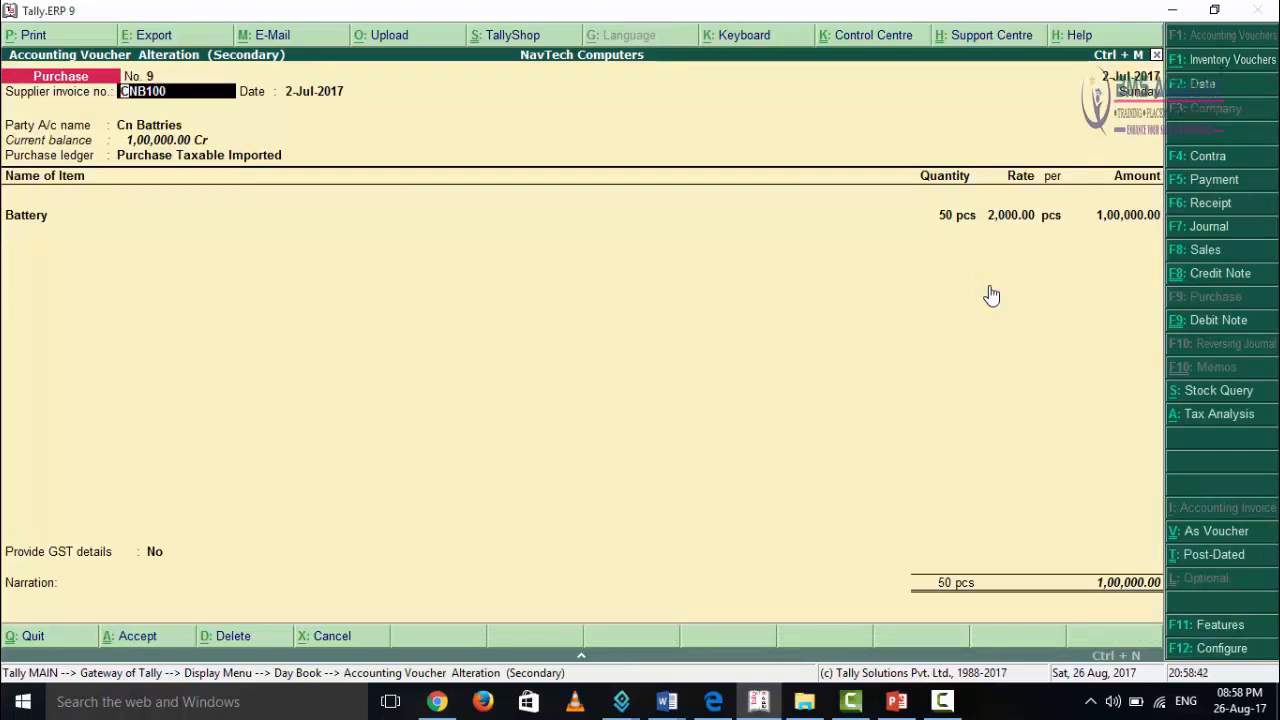
key(Return)
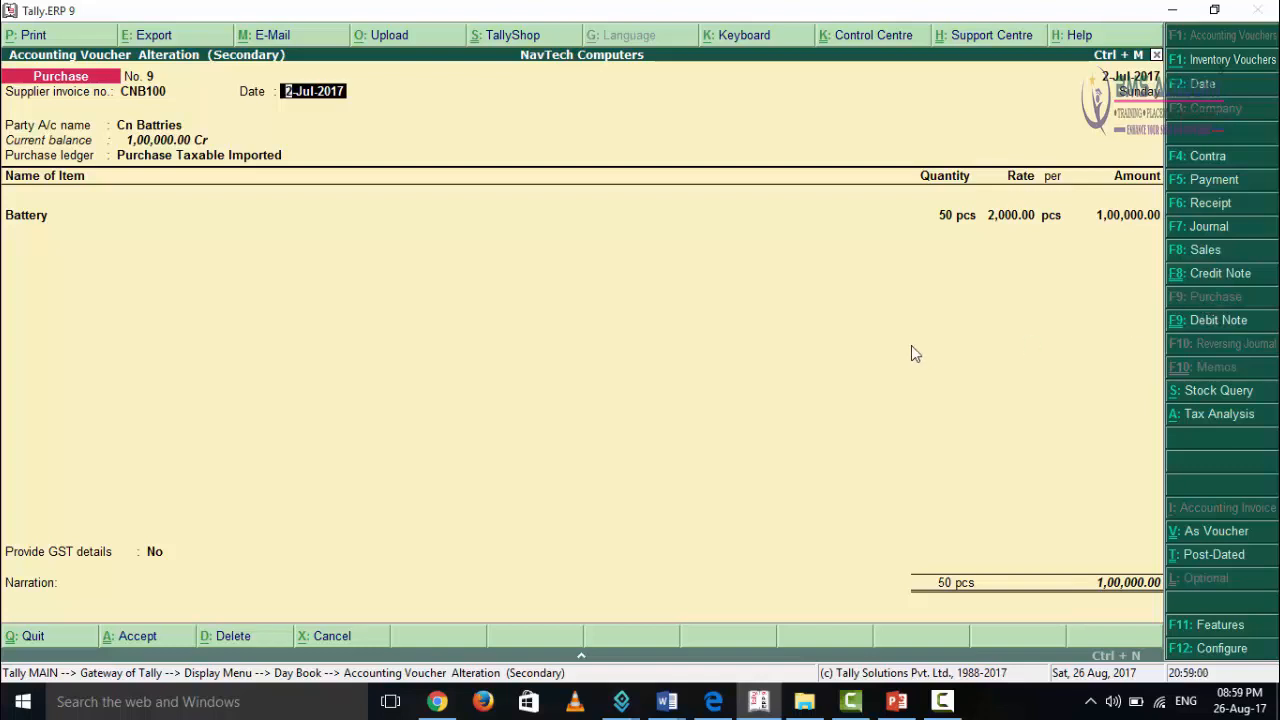
key(Return)
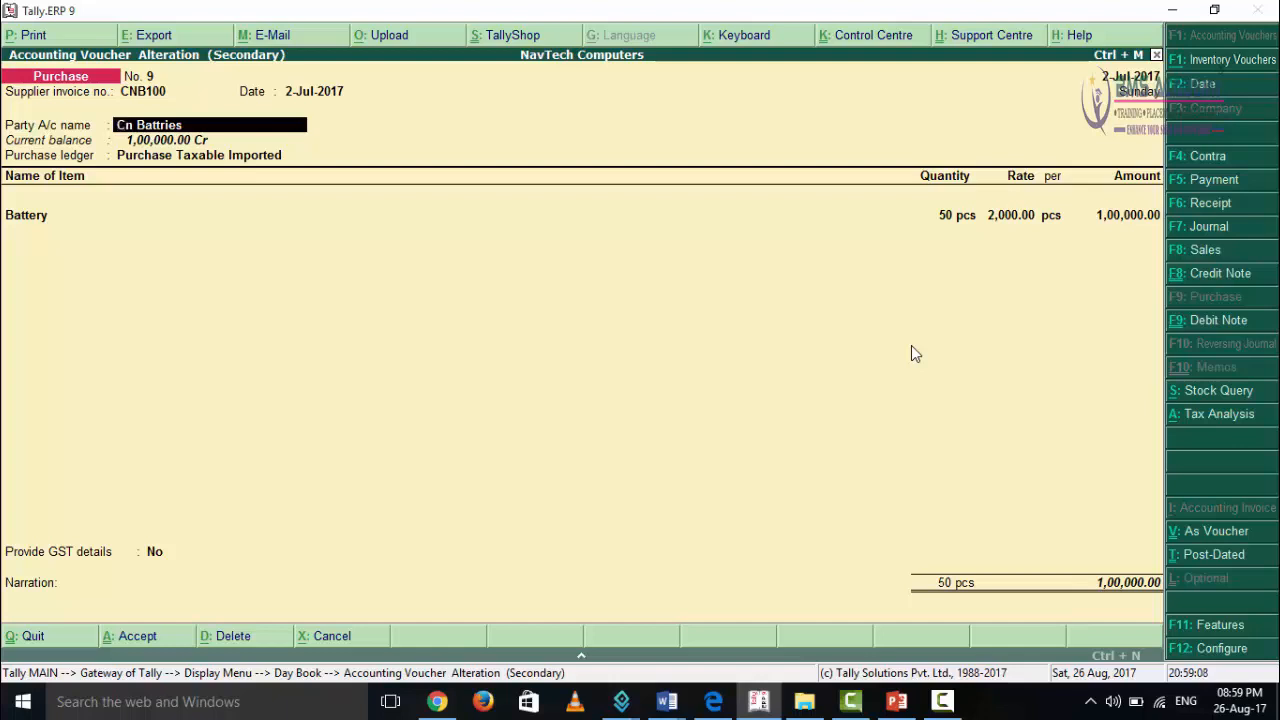
key(Return)
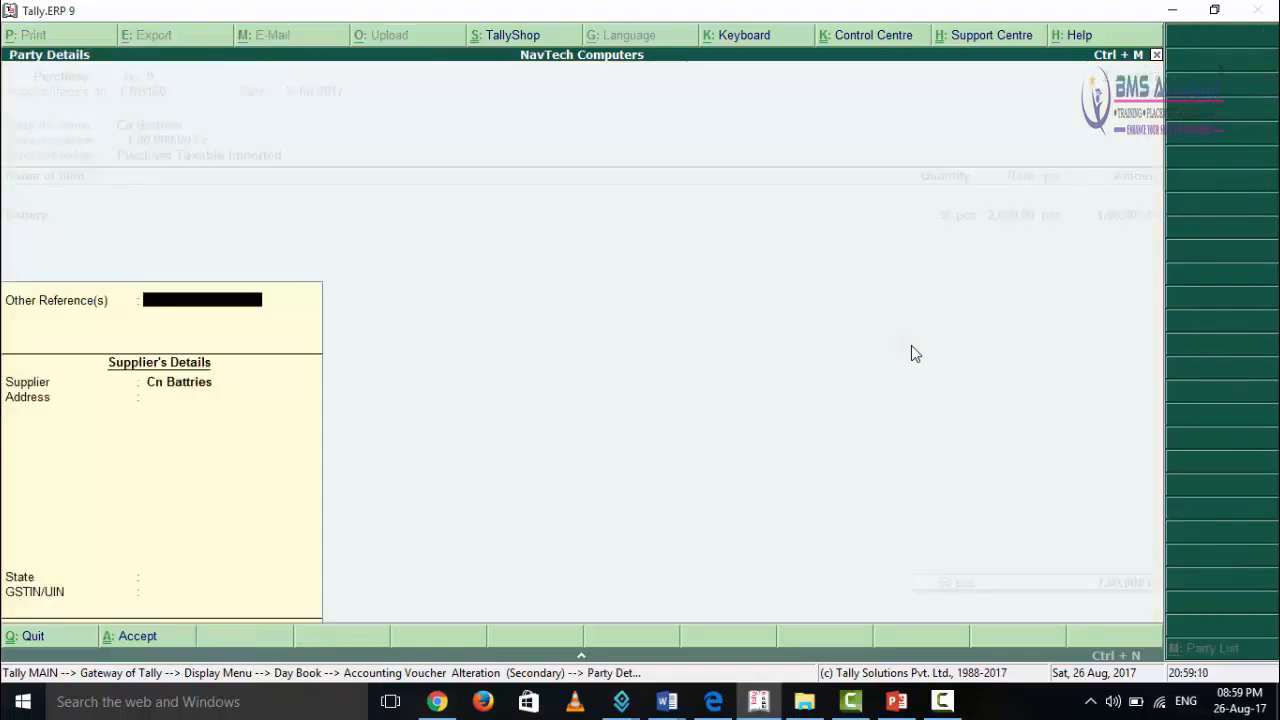
key(Return)
key(Return)
key(Return)
key(Return)
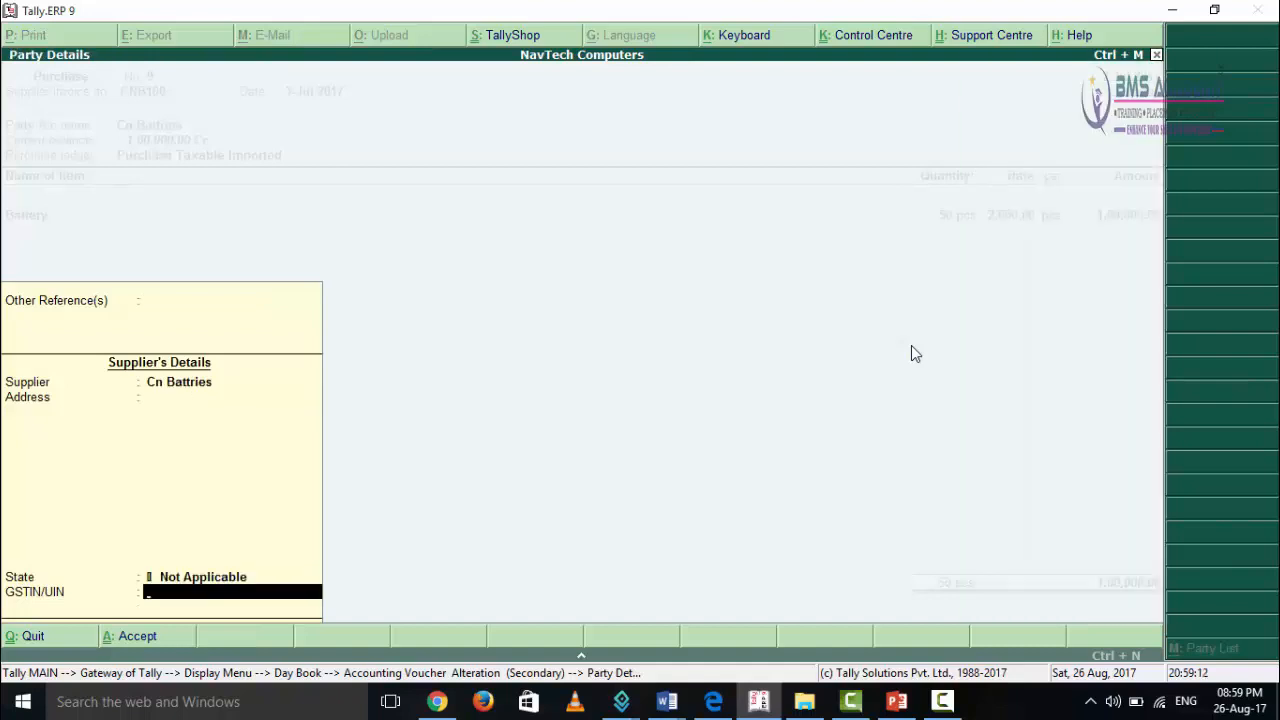
key(Return)
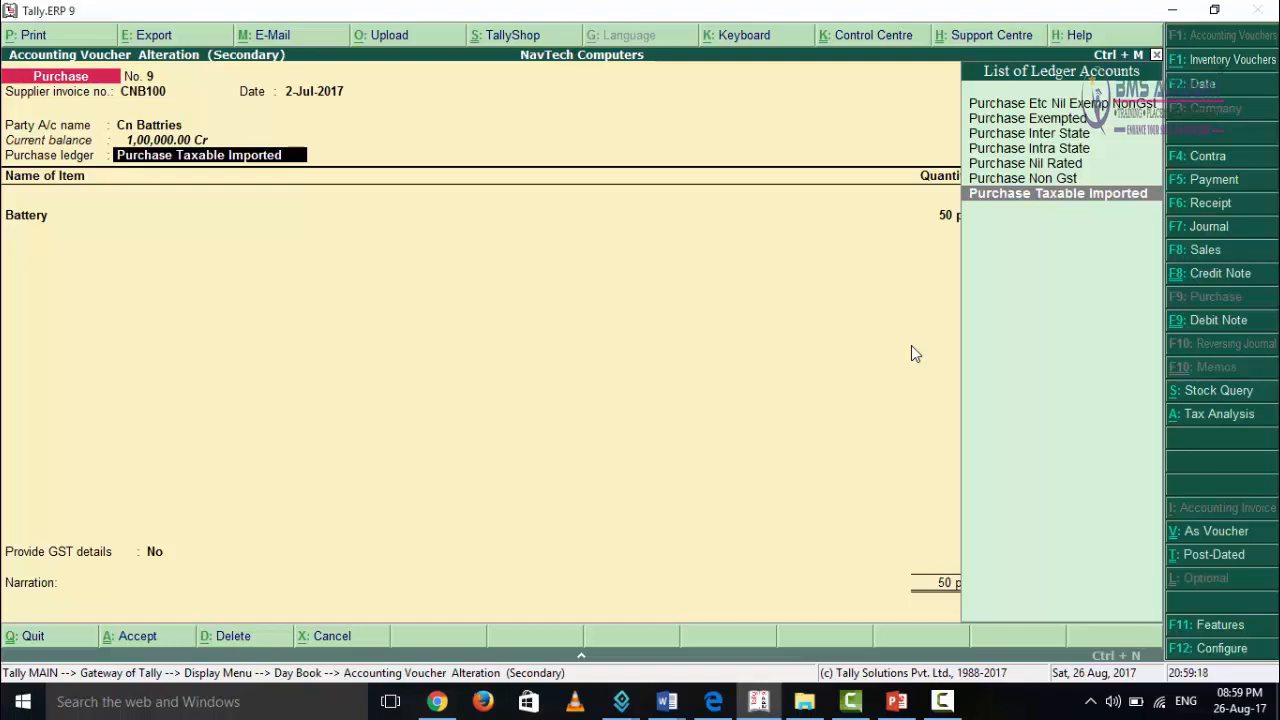
Keep the Purchase Taxable Imported ledger and the Battery line at 50 pcs with a rate of 2,000 per pcs
key(Return)
key(Return)
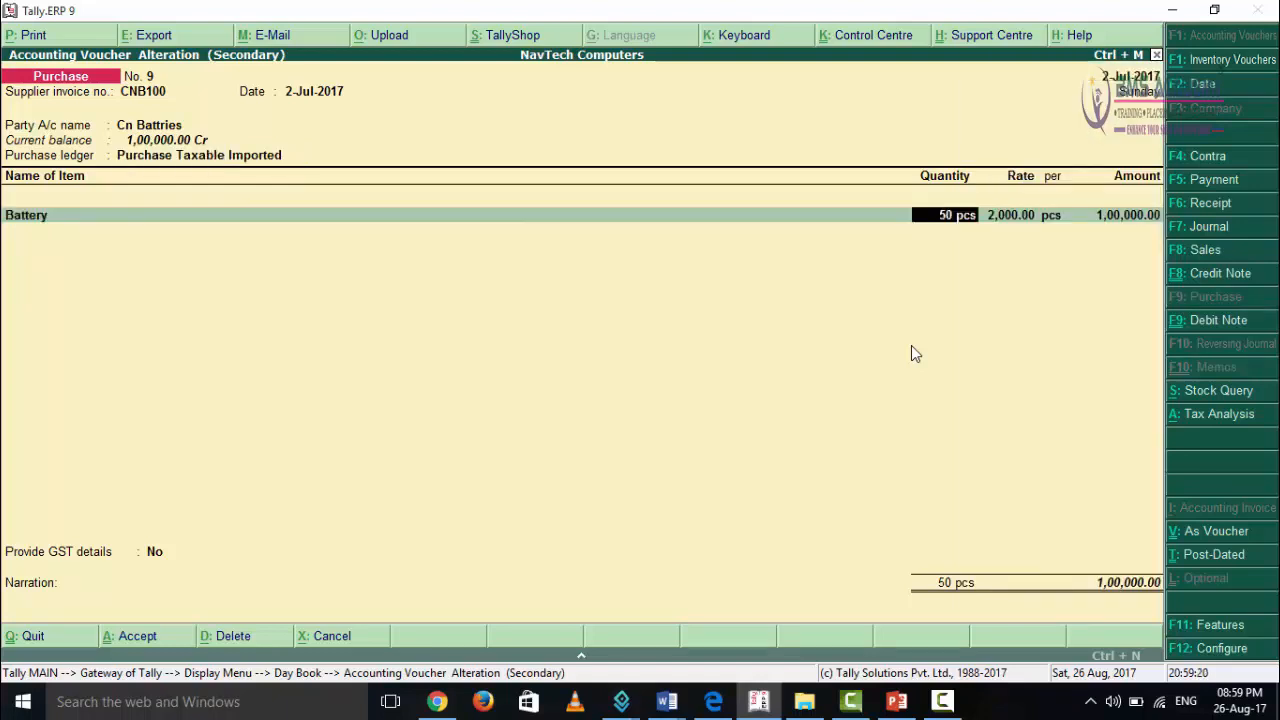
key(Return)
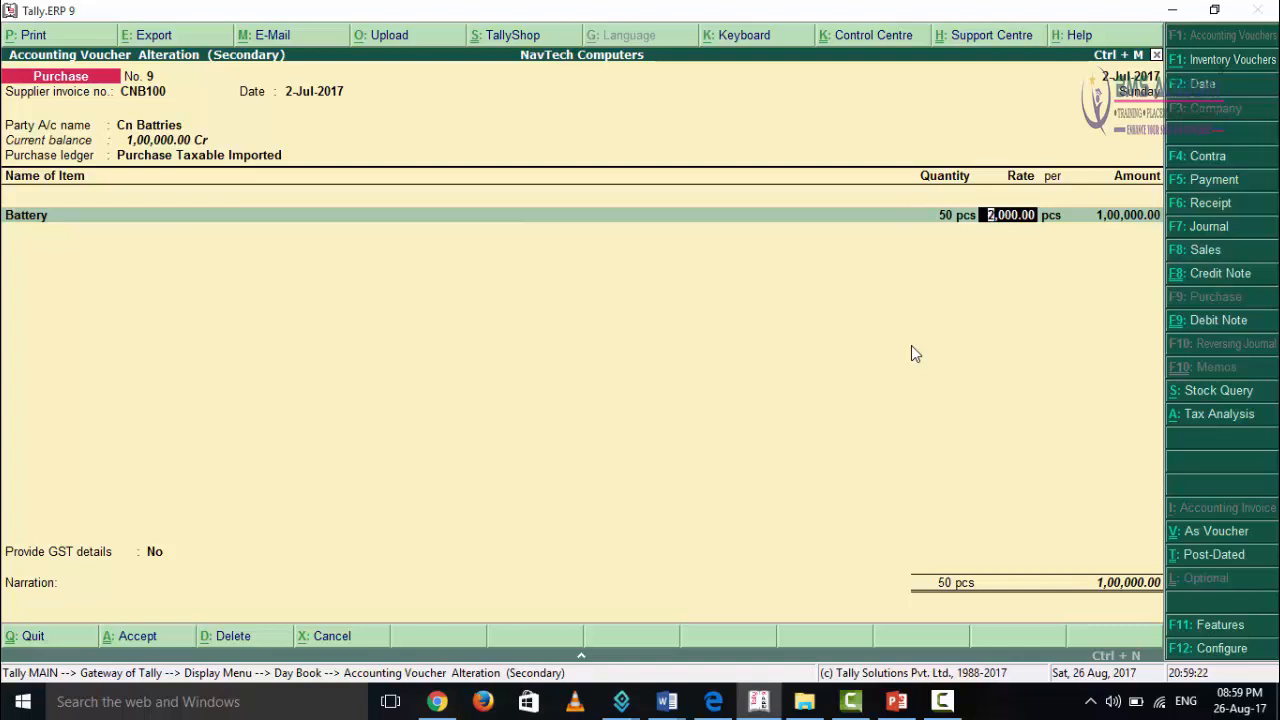
key(Return)
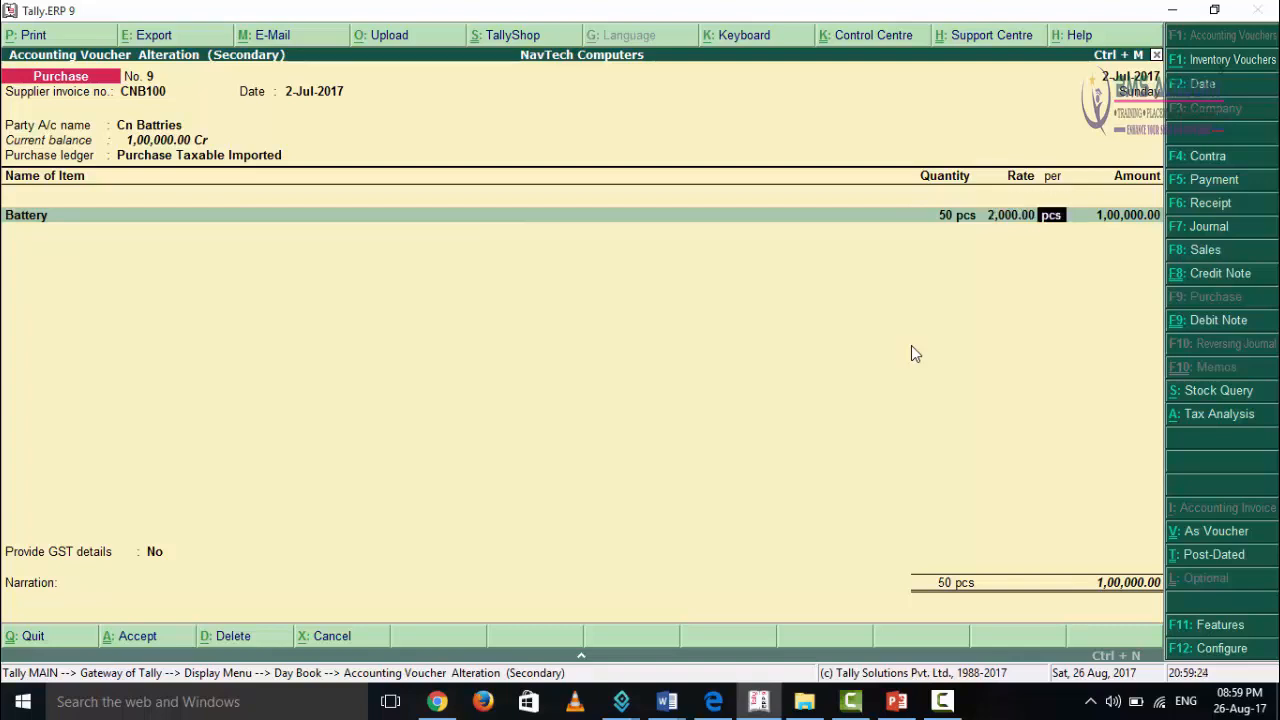
key(Return)
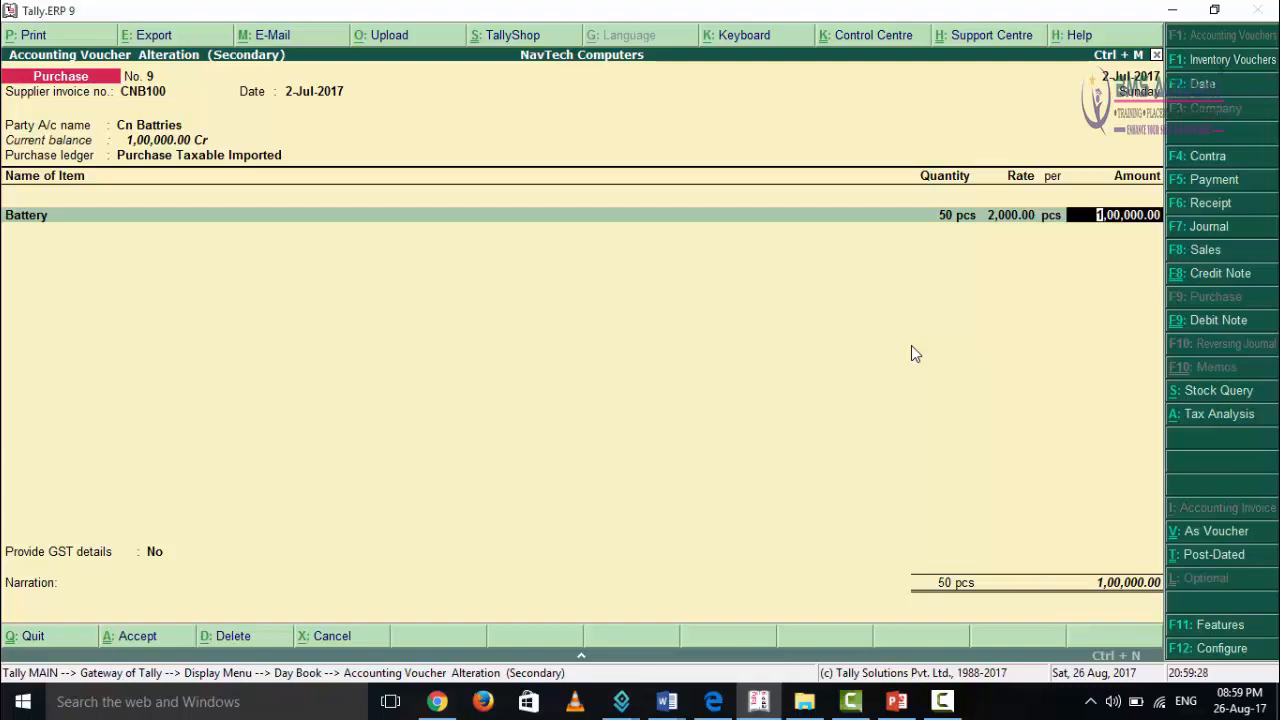
Accept the Battery line's amount and enter 100000 as its taxable value in the tax classification details
key(Return)
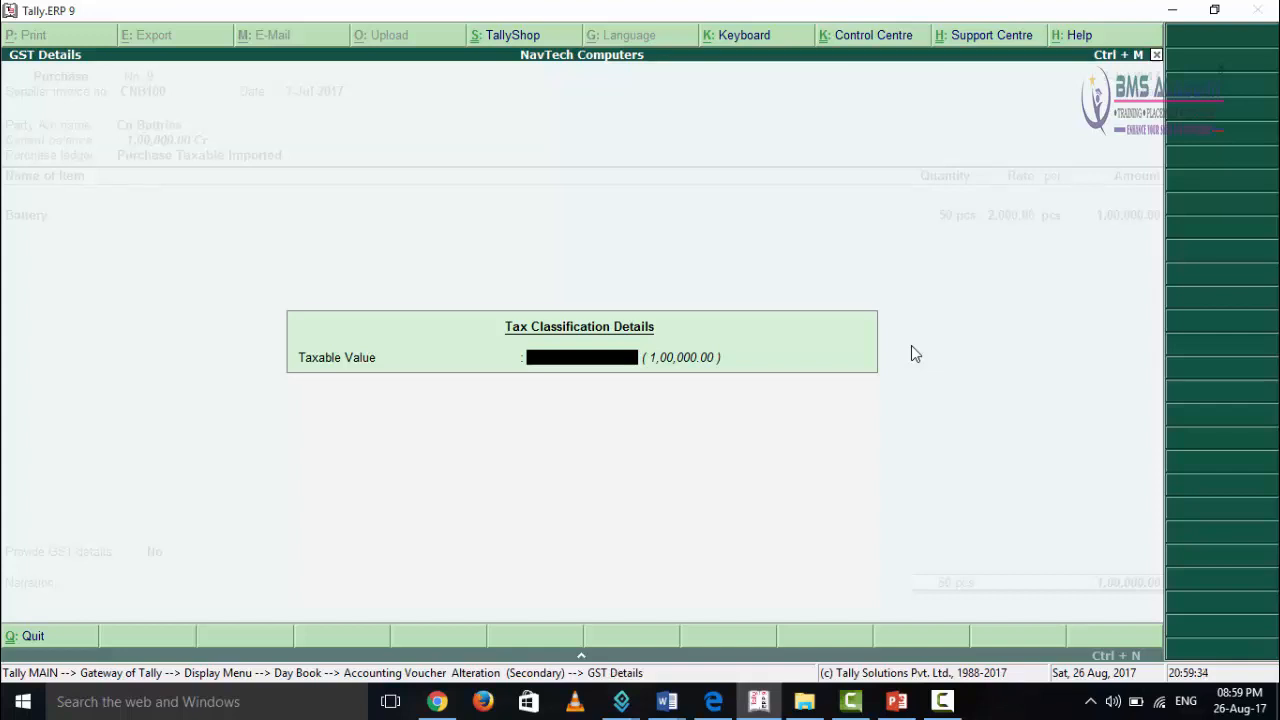
text(00000)
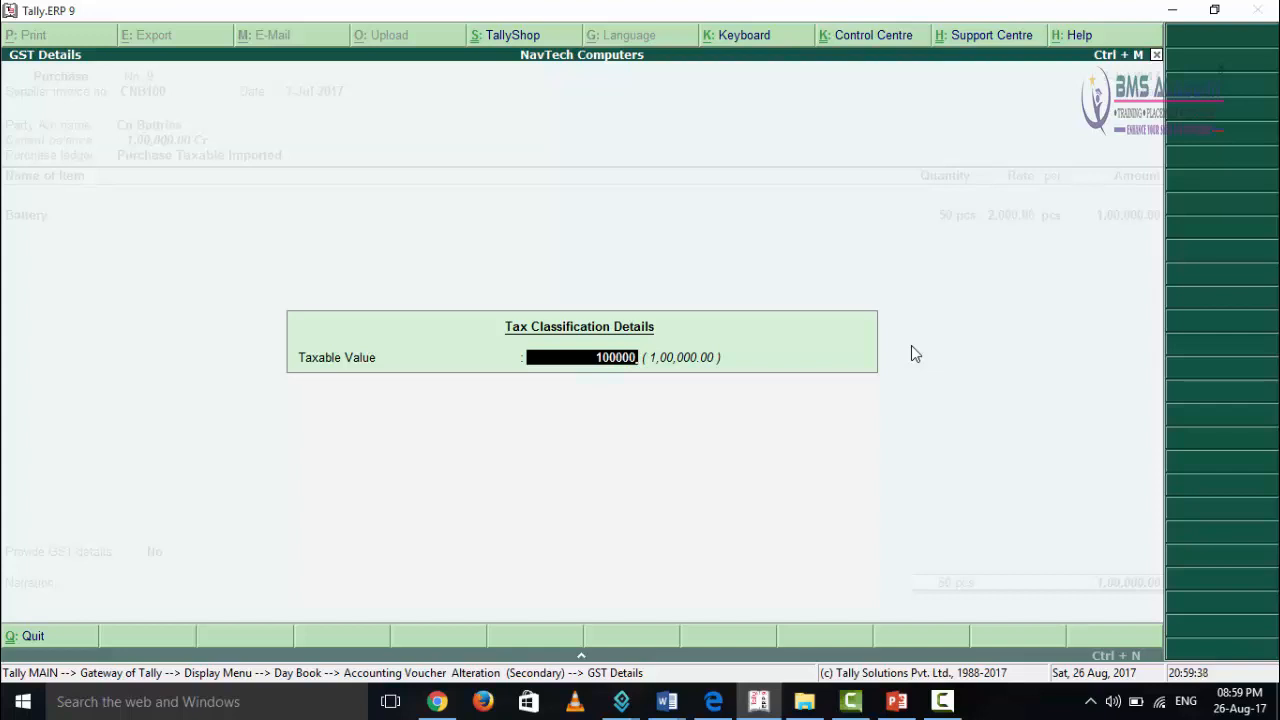
key(Return)
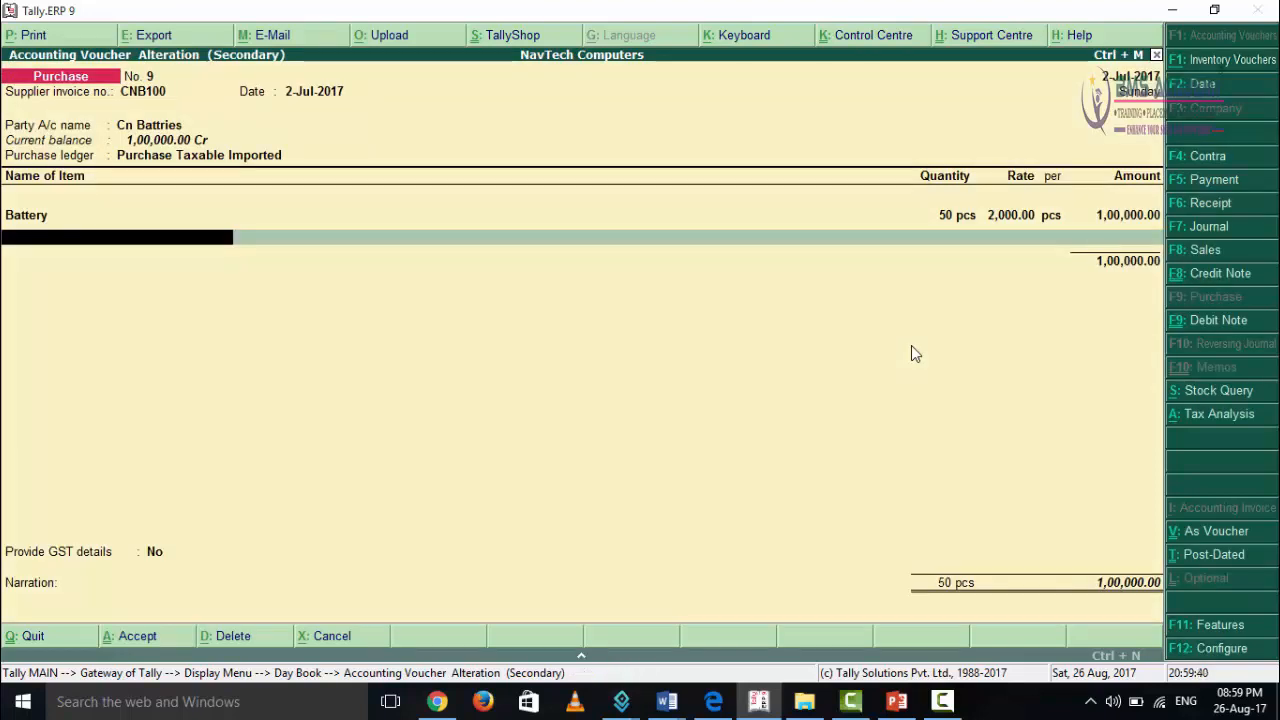
End the item and ledger lists, leave Provide GST details at No and the narration blank, and save the purchase voucher
key(Return)
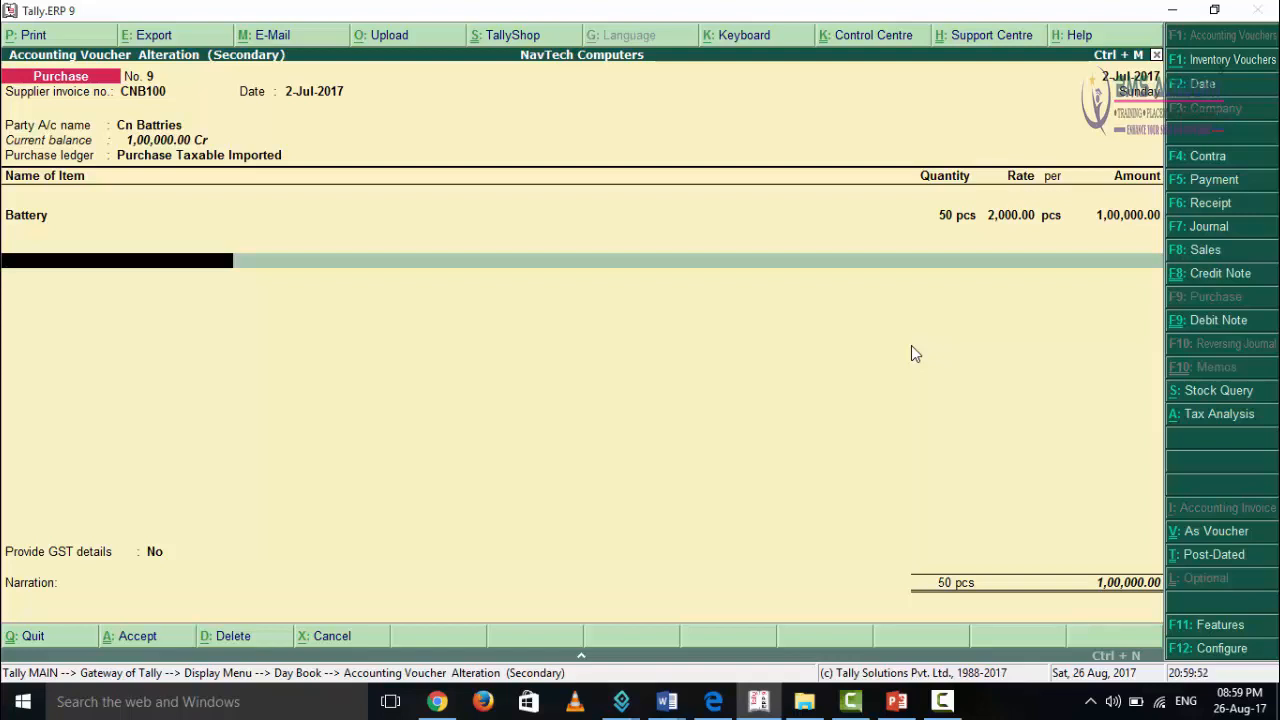
key(Return)
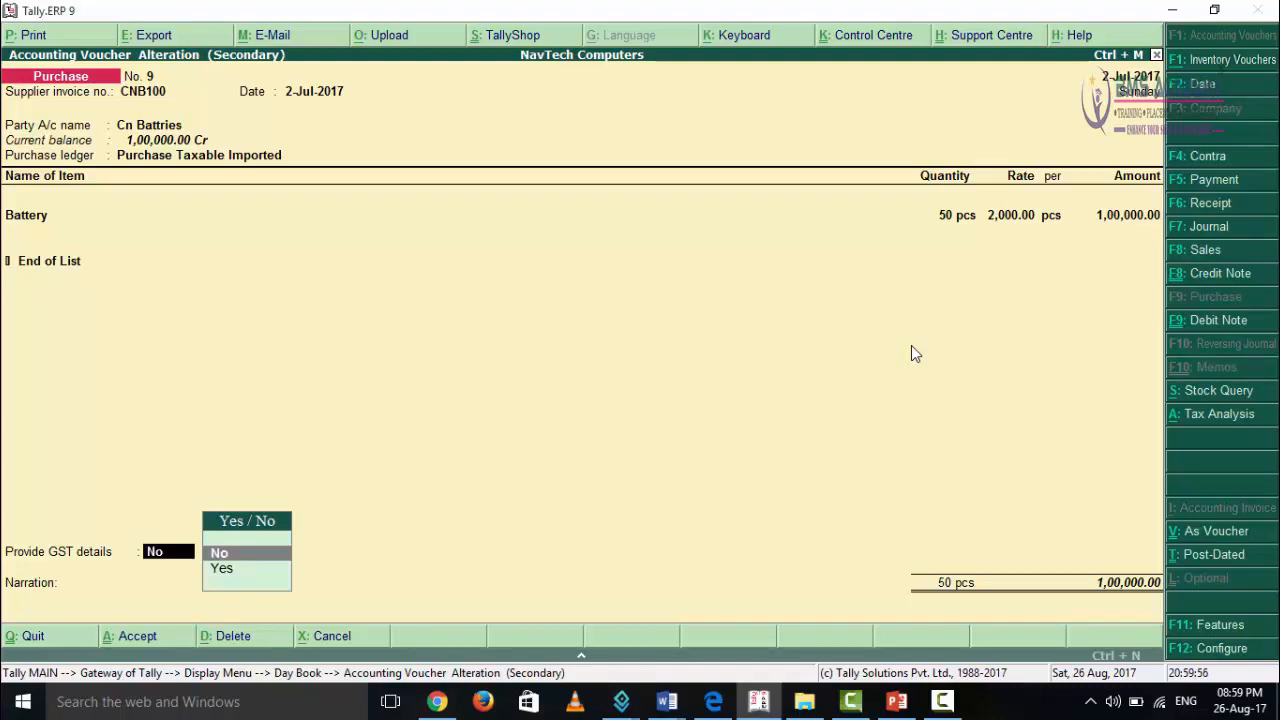
key(Return)
key(Return)
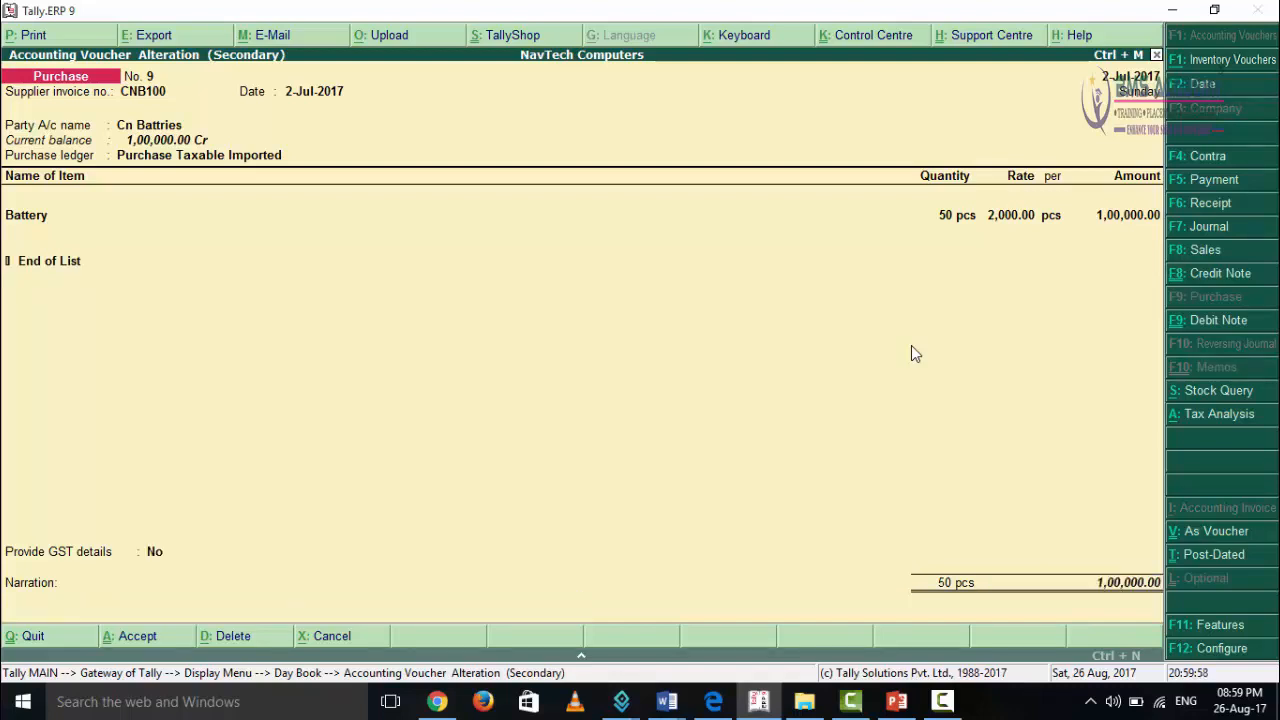
key(Return)
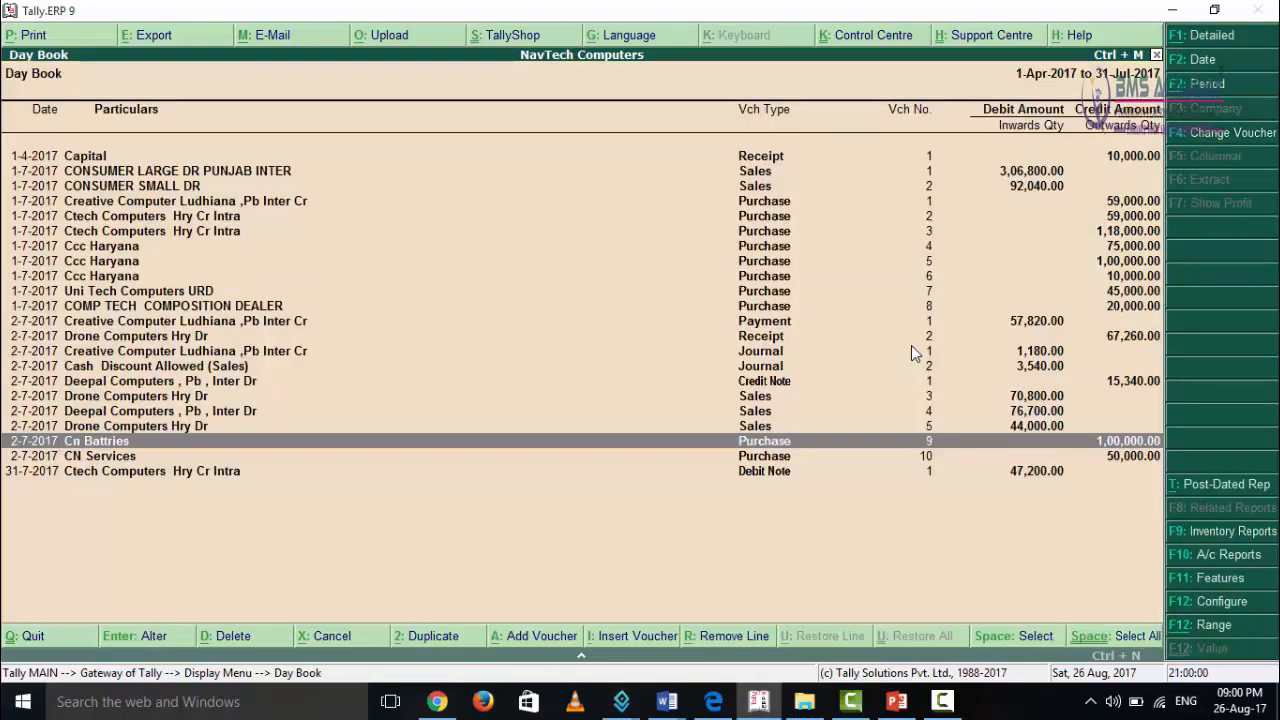
Leave the Day Book and open the GSTR-2 return from the GST statutory reports
key(Escape)
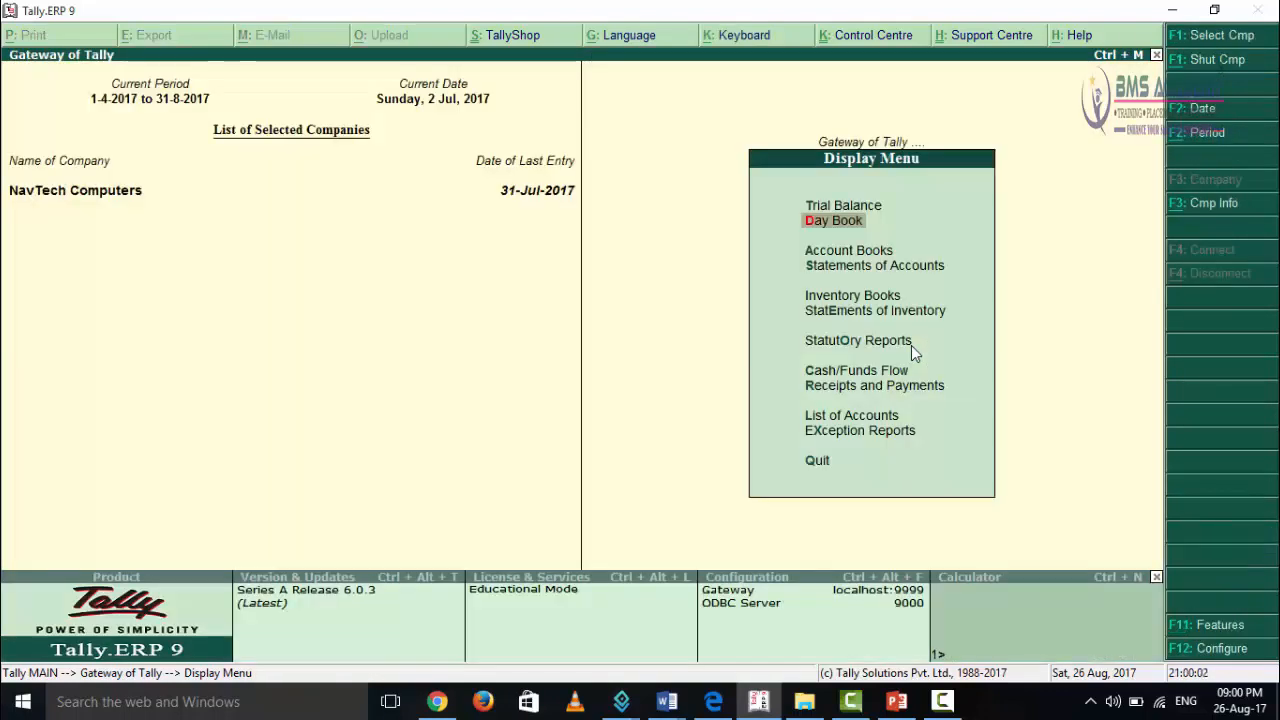
key(Escape)
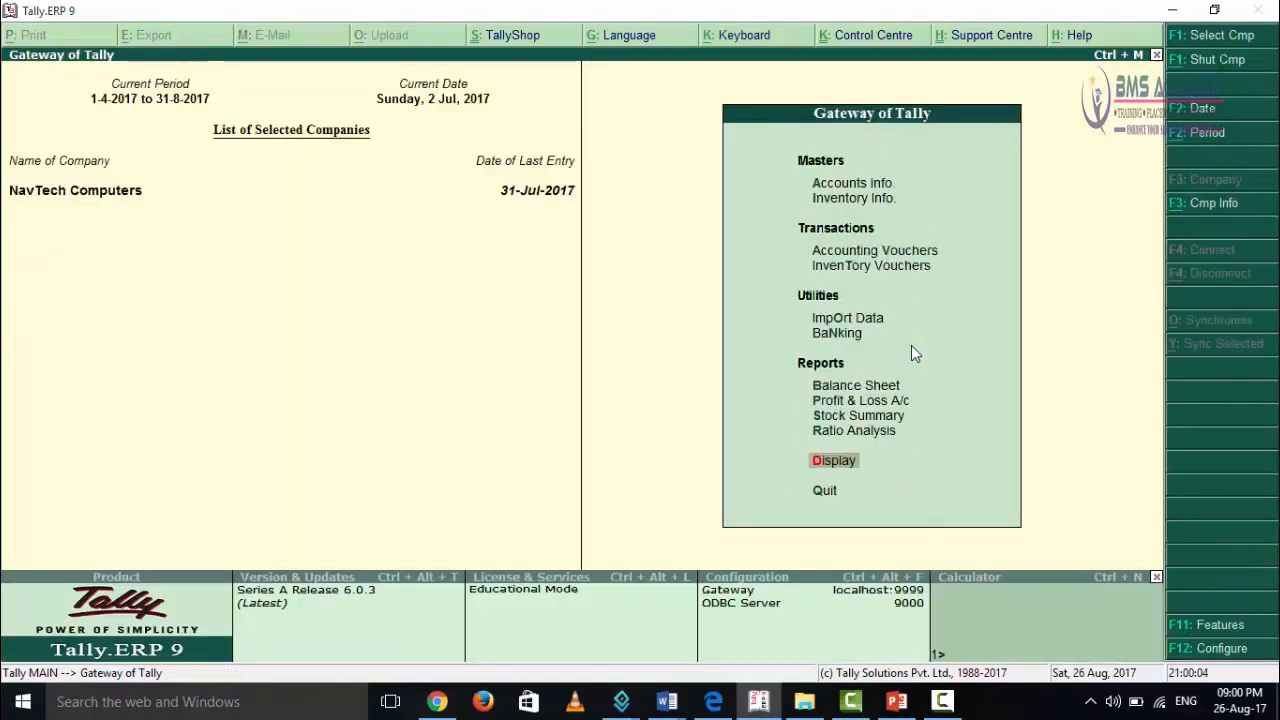
key(Return)
key(Down)
key(Down)
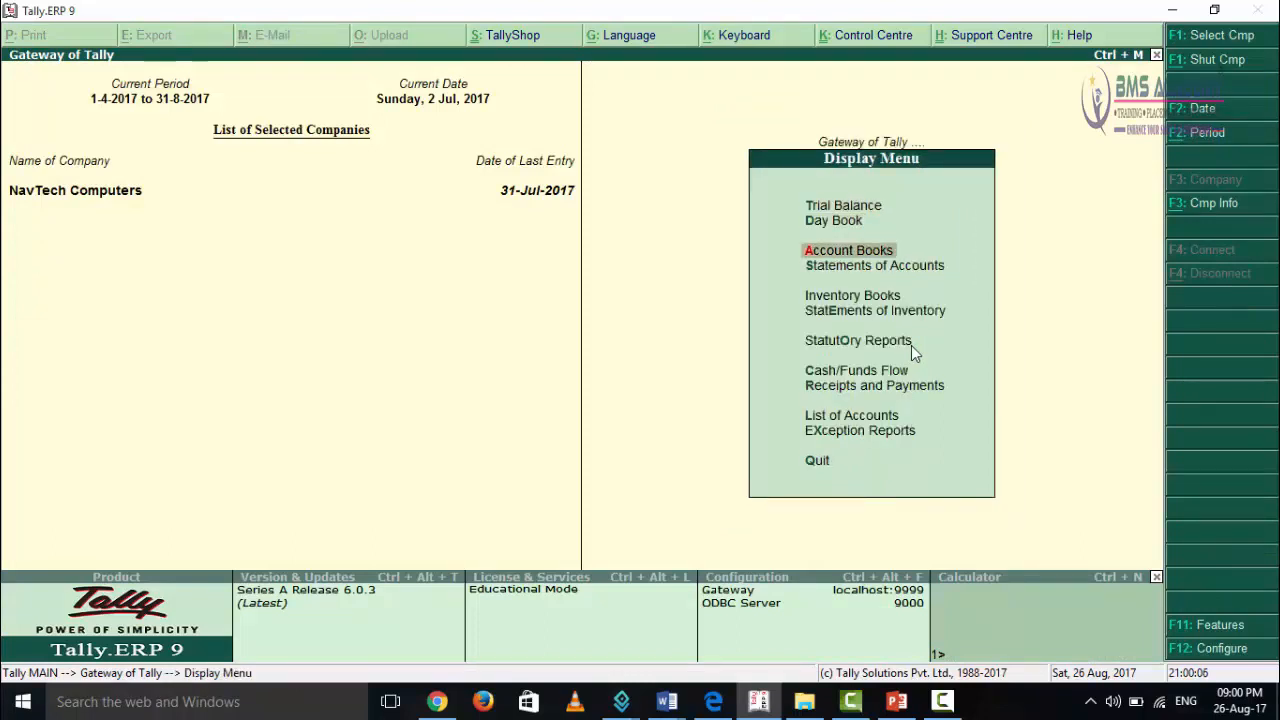
key(Down)
key(Down)
key(Down)
key(Down)
key(Return)
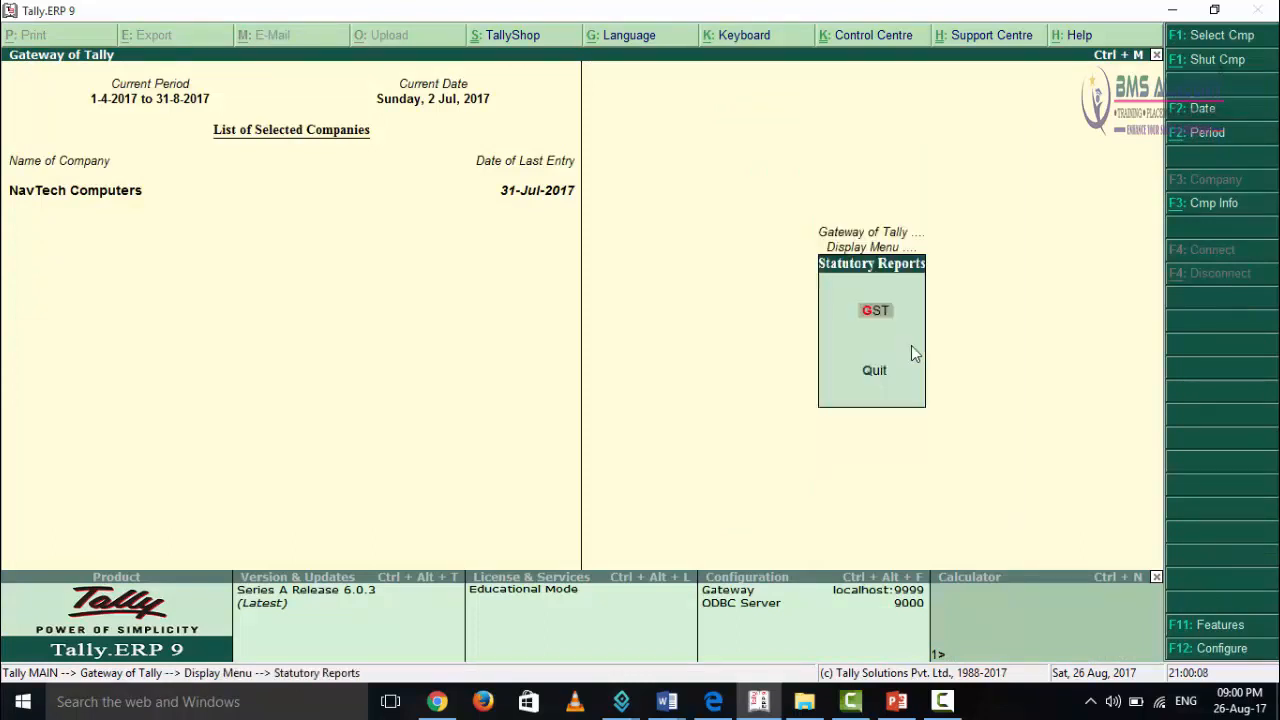
key(Return)
key(Down)
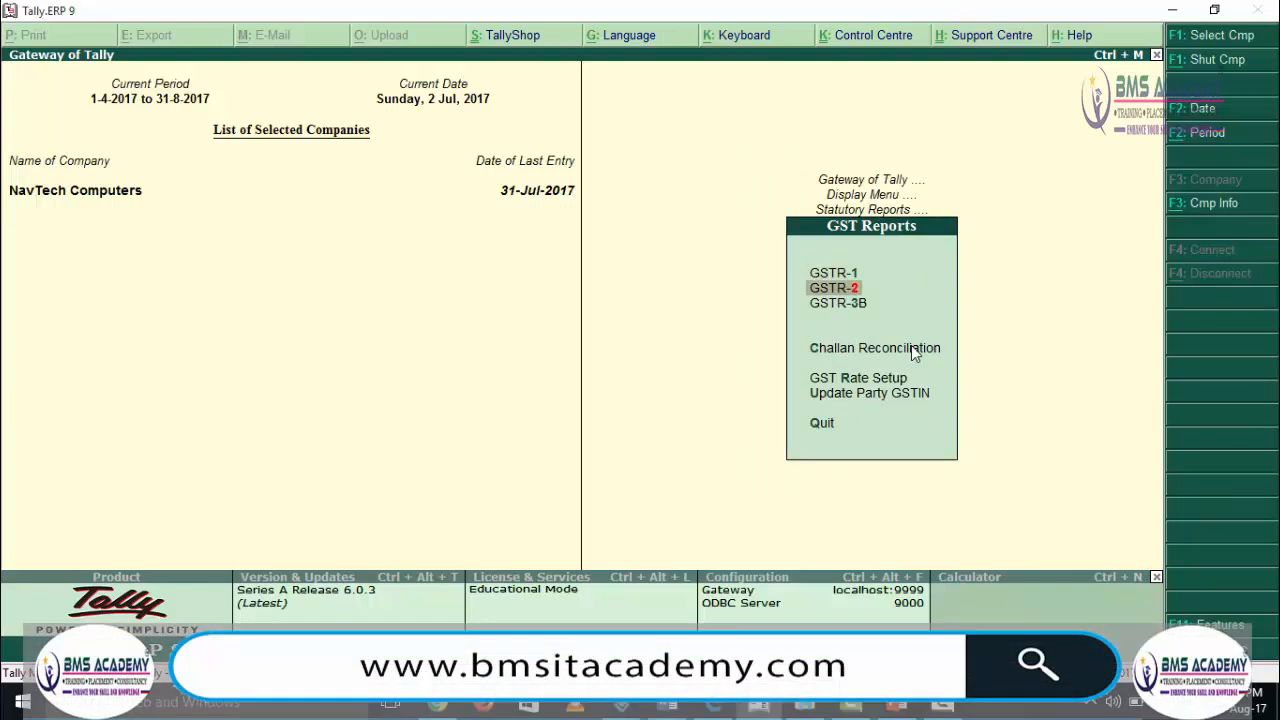
key(Return)
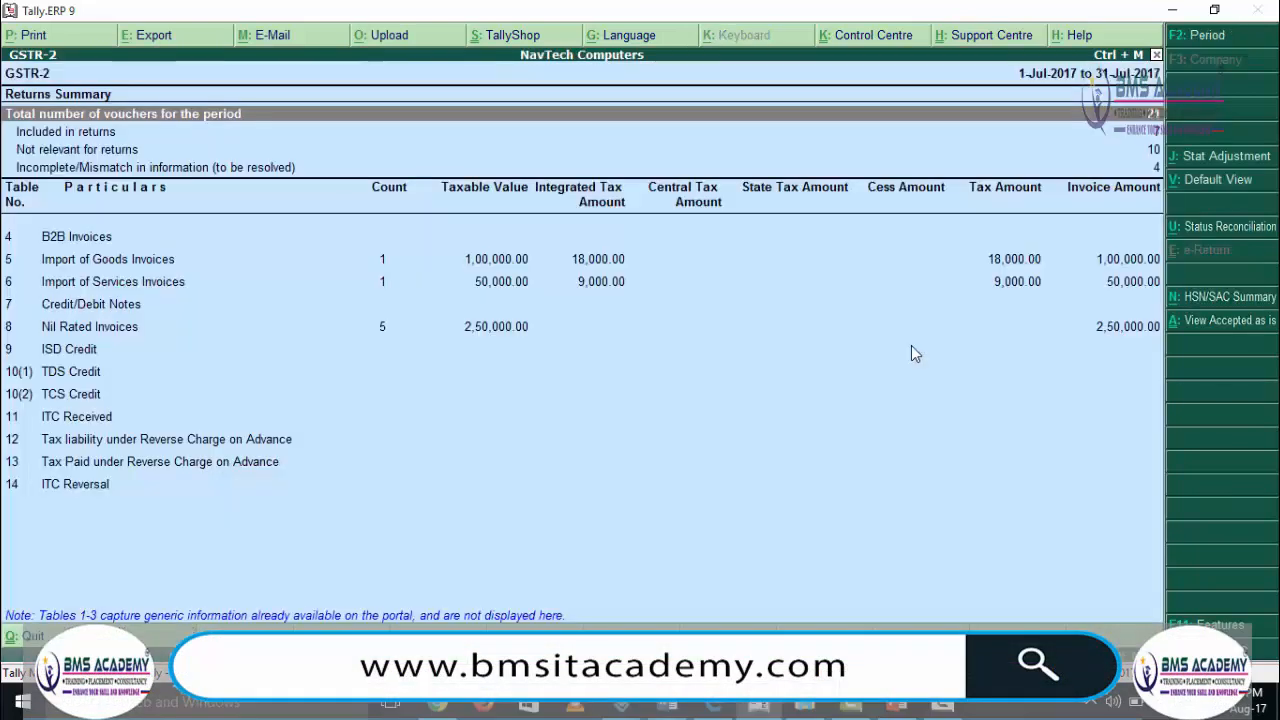
Examine the Import of Goods Invoices in GSTR-2, including the Cn Battries purchase voucher, and return to the returns summary
key(Down)
key(Down)
key(Down)
key(Down)
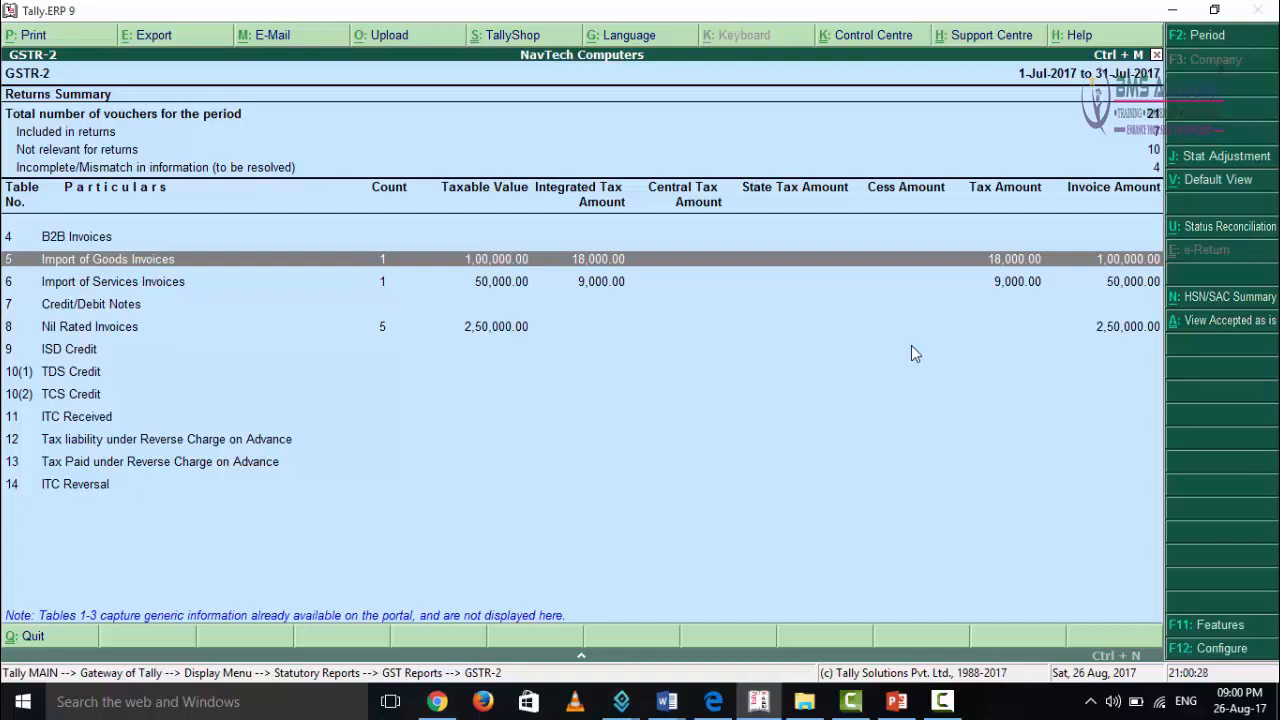
key(Return)
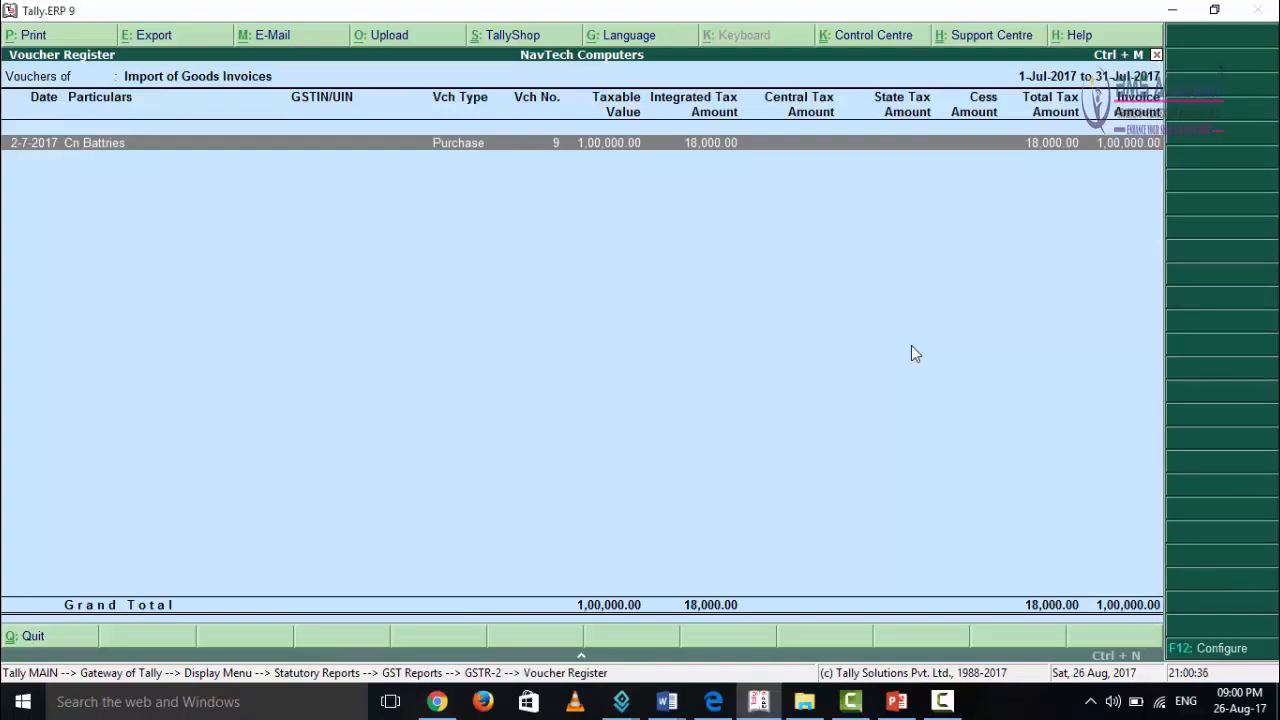
key(Return)
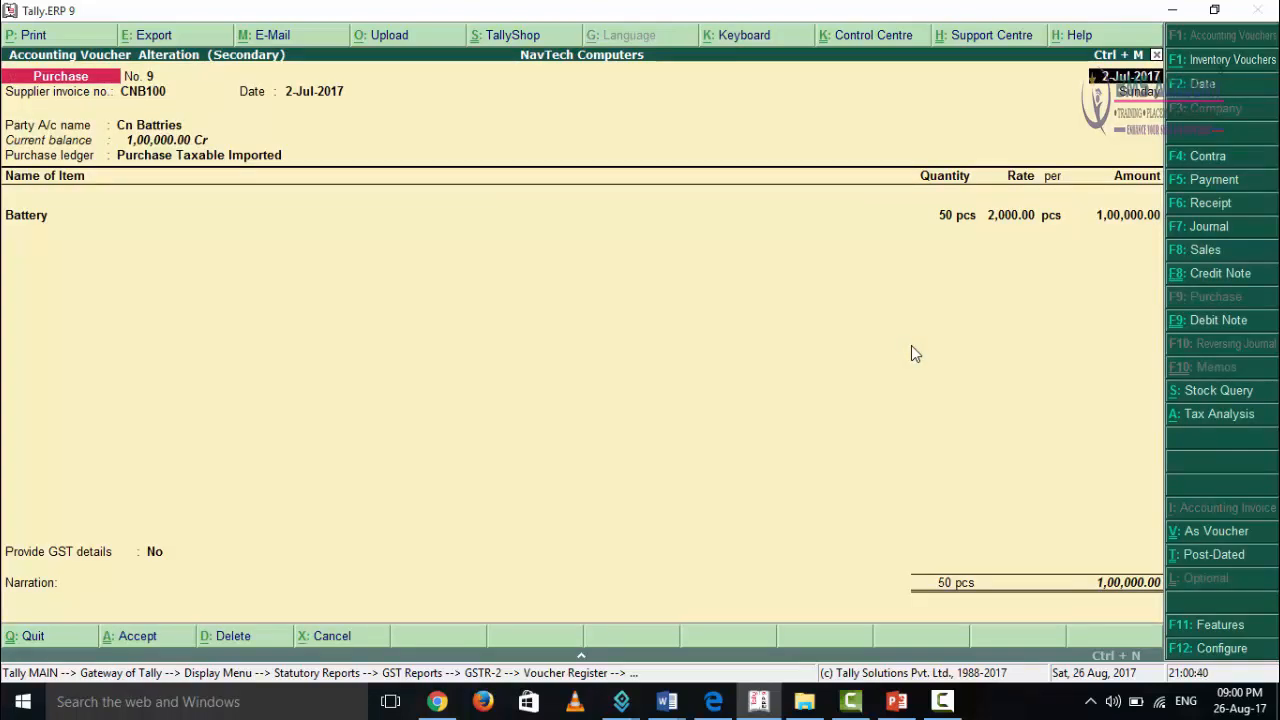
key(Escape)
key(y)
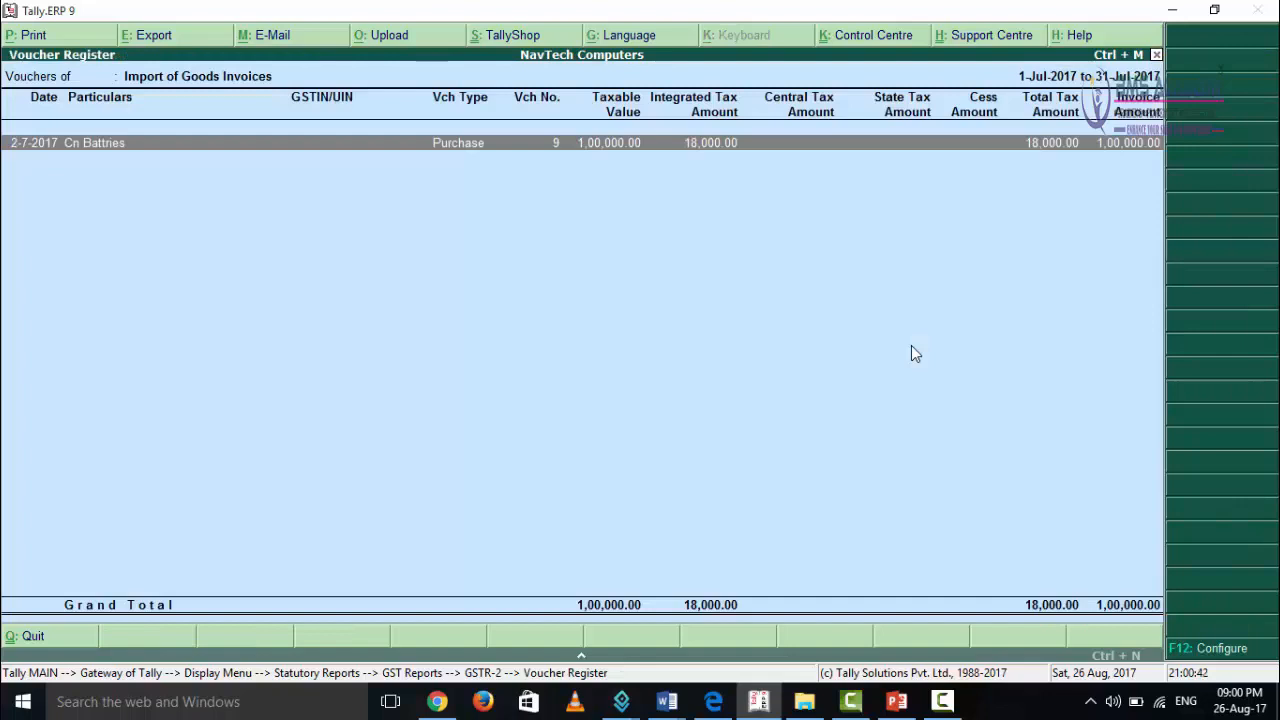
key(Escape)
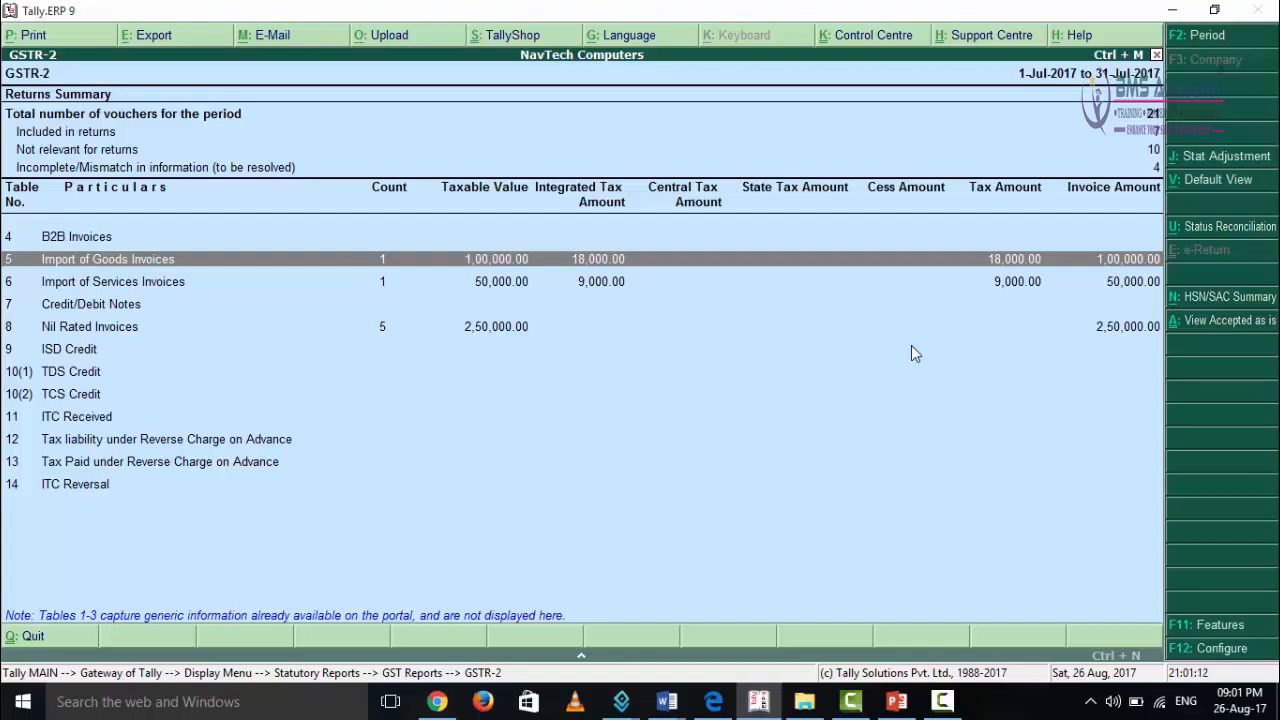
Select the Import of Services Invoices line in the GSTR-2 summary
key(Down)
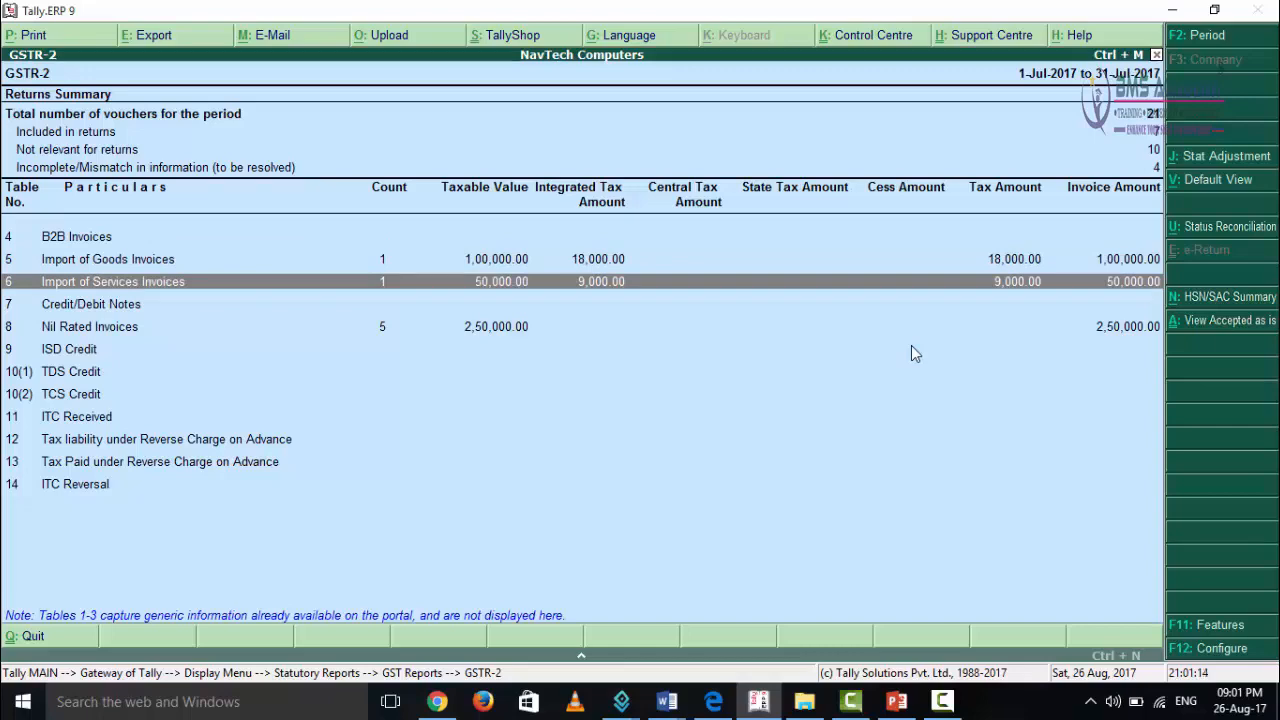